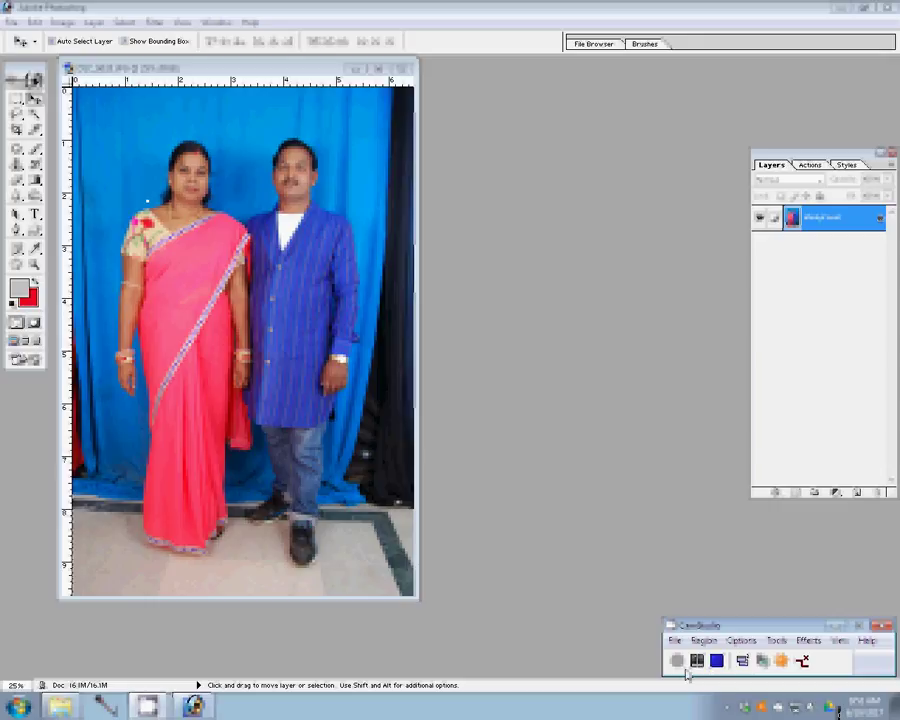
Zoom in on the couple's faces, run Action 1 from the Actions palette, then magnify the man's face
left_click(34, 265)
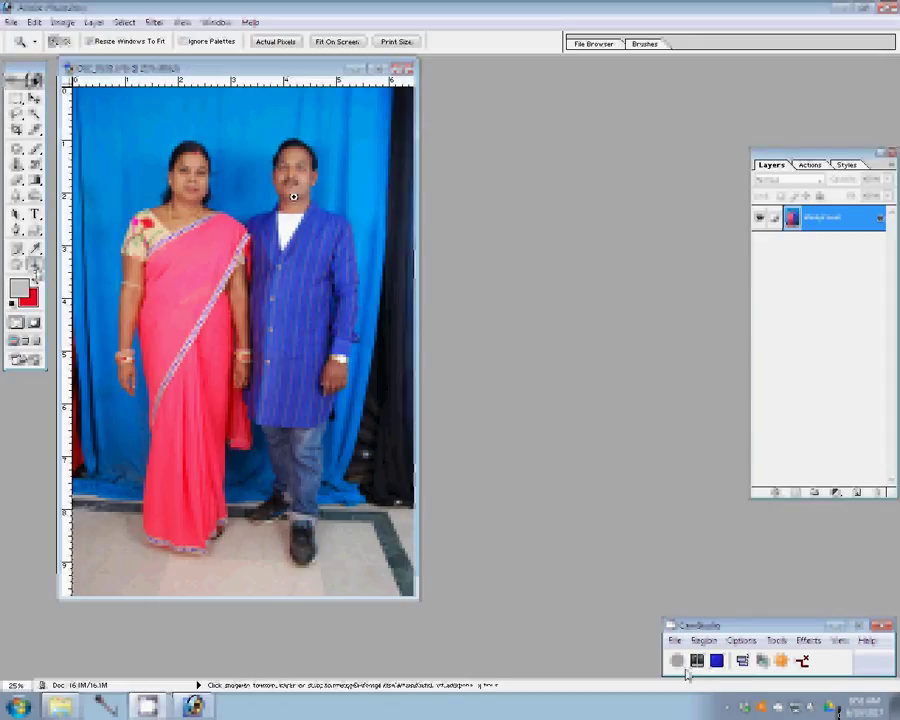
left_click(346, 216)
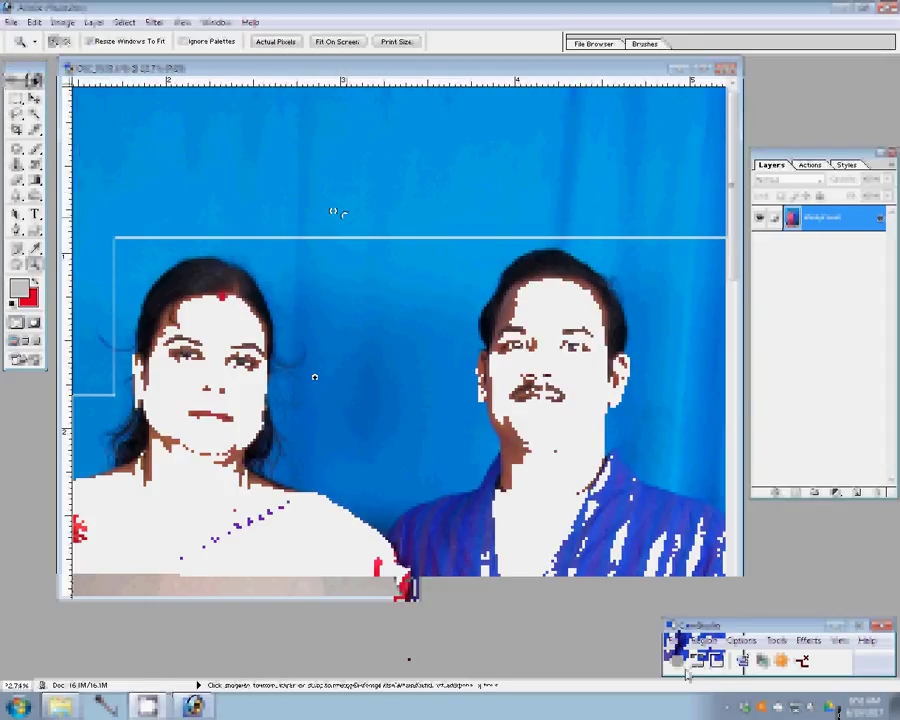
left_click(810, 164)
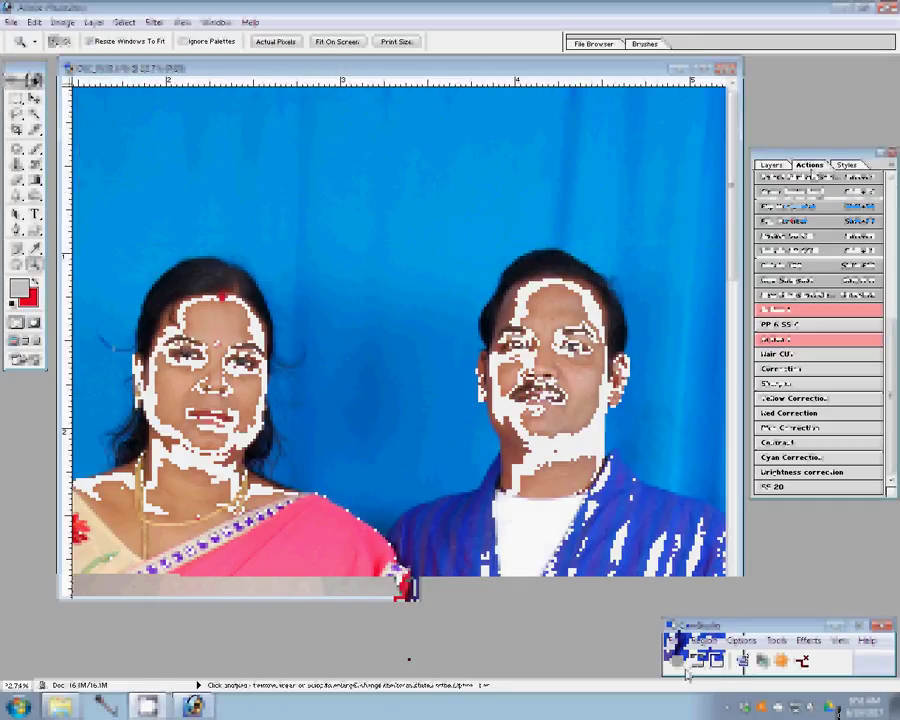
left_click(850, 320)
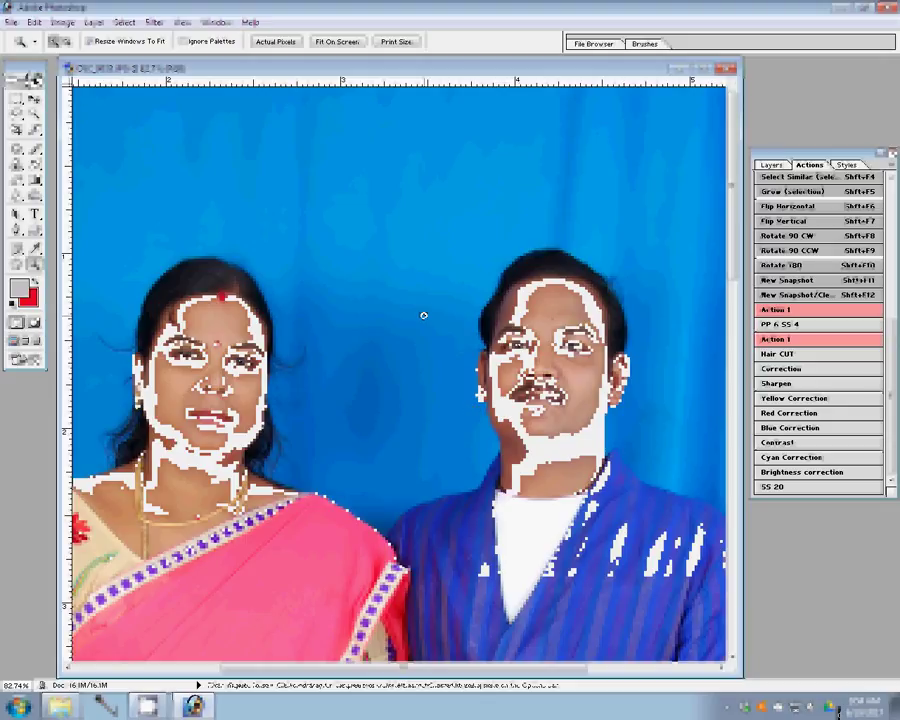
left_click(421, 316)
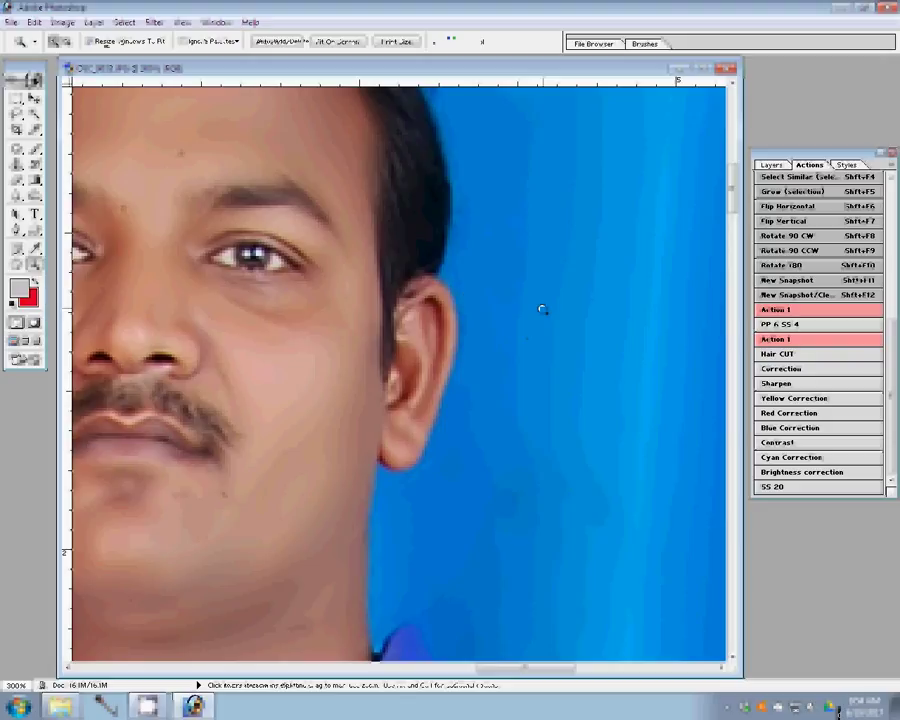
With the Pen tool, start the outline path down the edge of the man's hair
key("p")
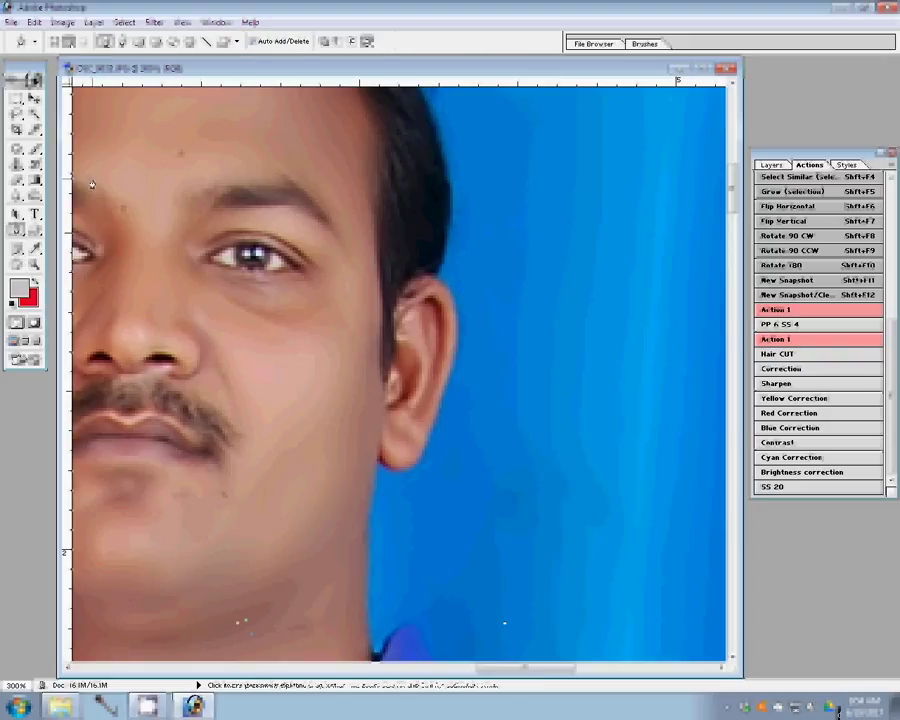
left_click(432, 131)
left_click(446, 170)
left_click(450, 225)
left_click(443, 265)
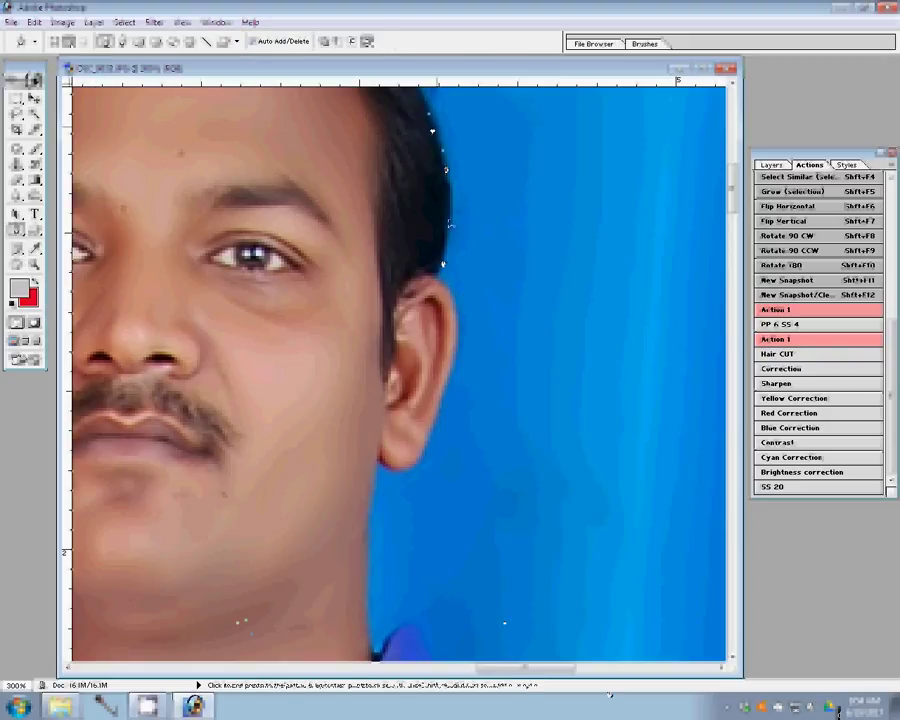
left_click(438, 276)
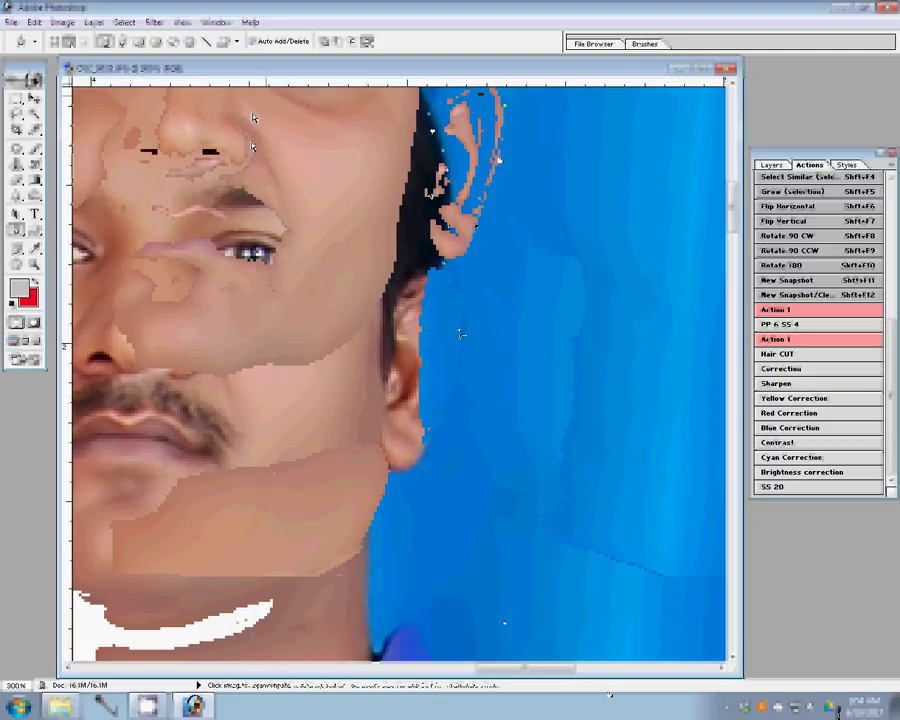
Extend the path past the jaw and shoulder, and pan the view along his arm
scroll(474, 228, "down", 4)
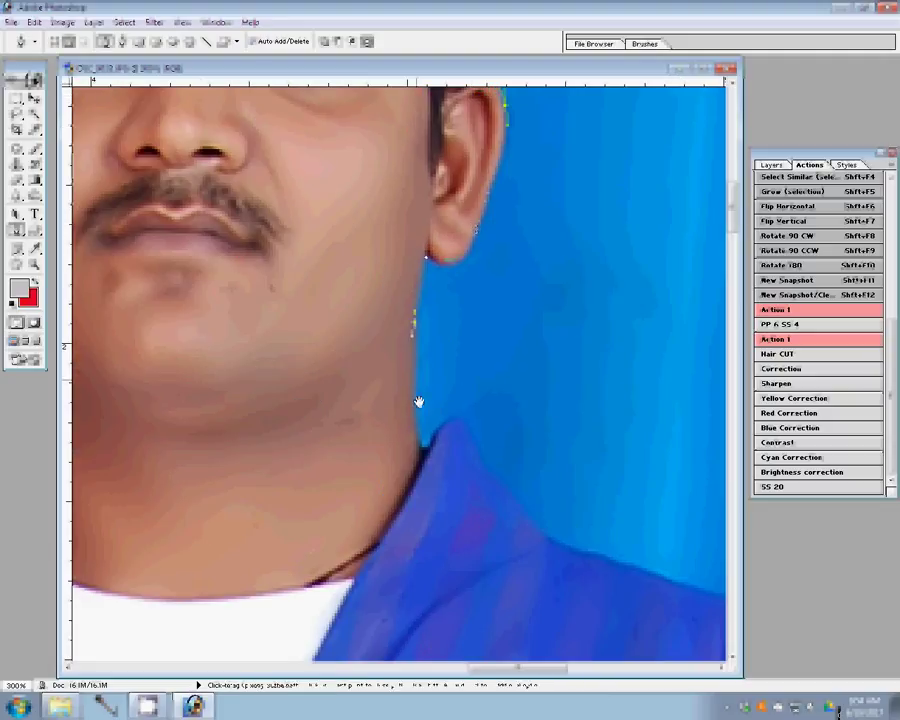
left_click(396, 266)
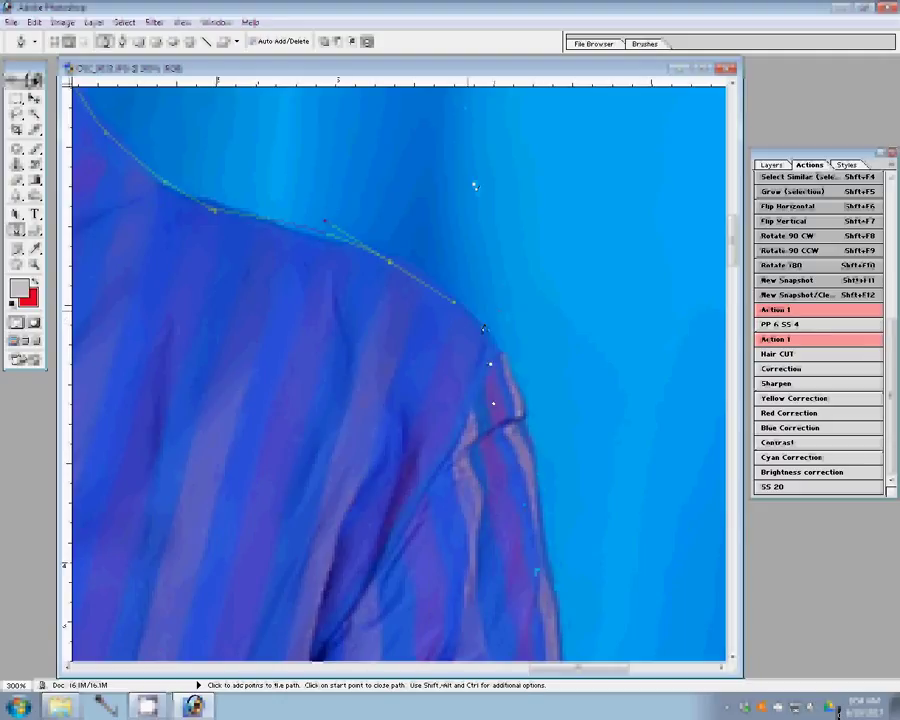
left_click(485, 490)
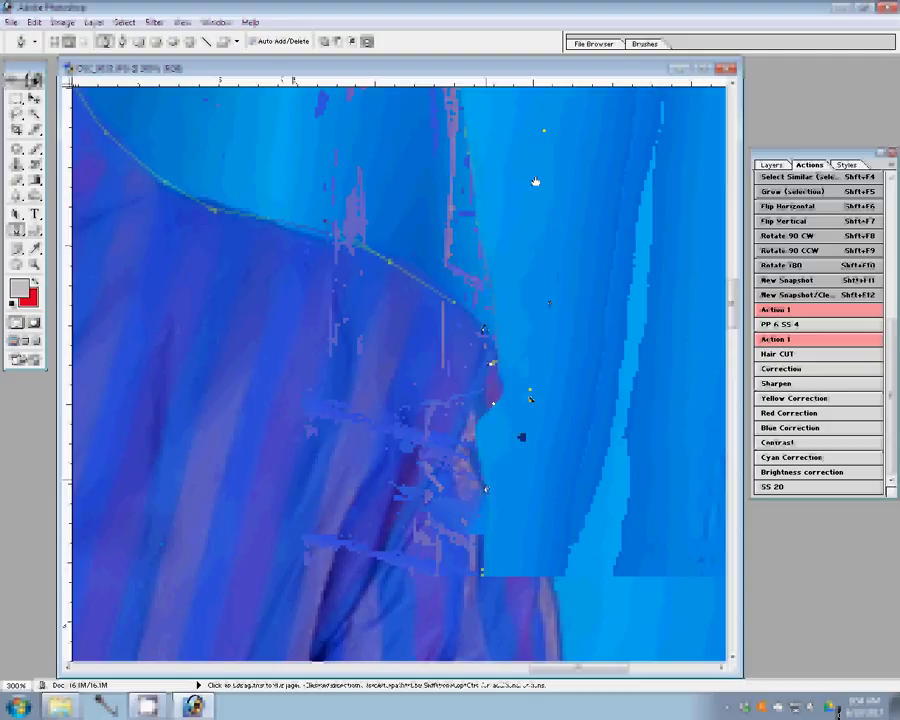
mouse_move(535, 181)
left_mouse_down()
mouse_move(277, 128)
mouse_move(338, 457)
left_mouse_up()
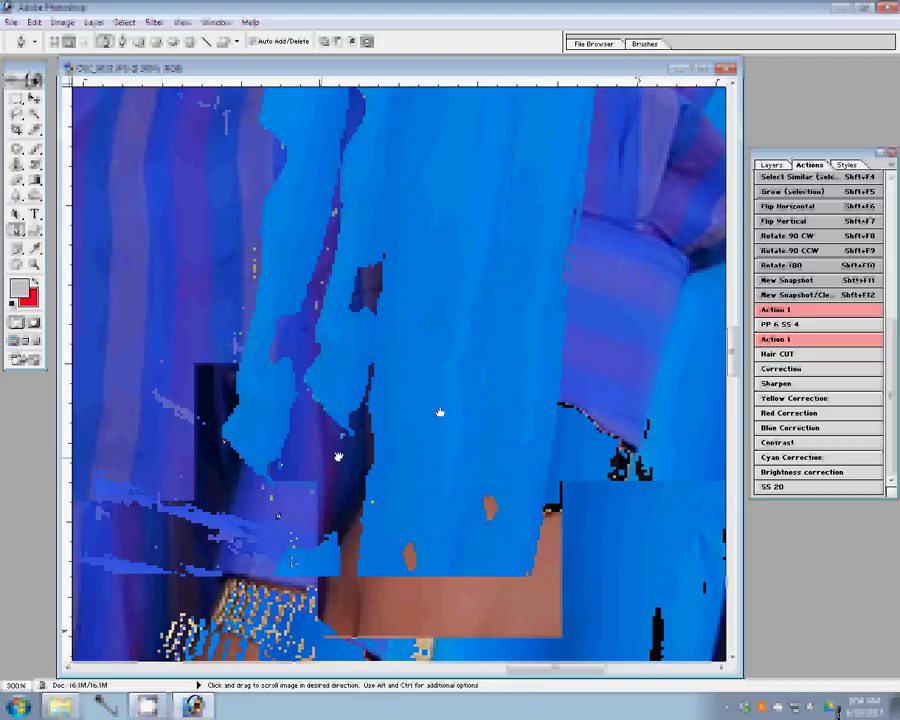
mouse_move(338, 457)
left_mouse_down()
mouse_move(440, 316)
mouse_move(422, 207)
left_mouse_up()
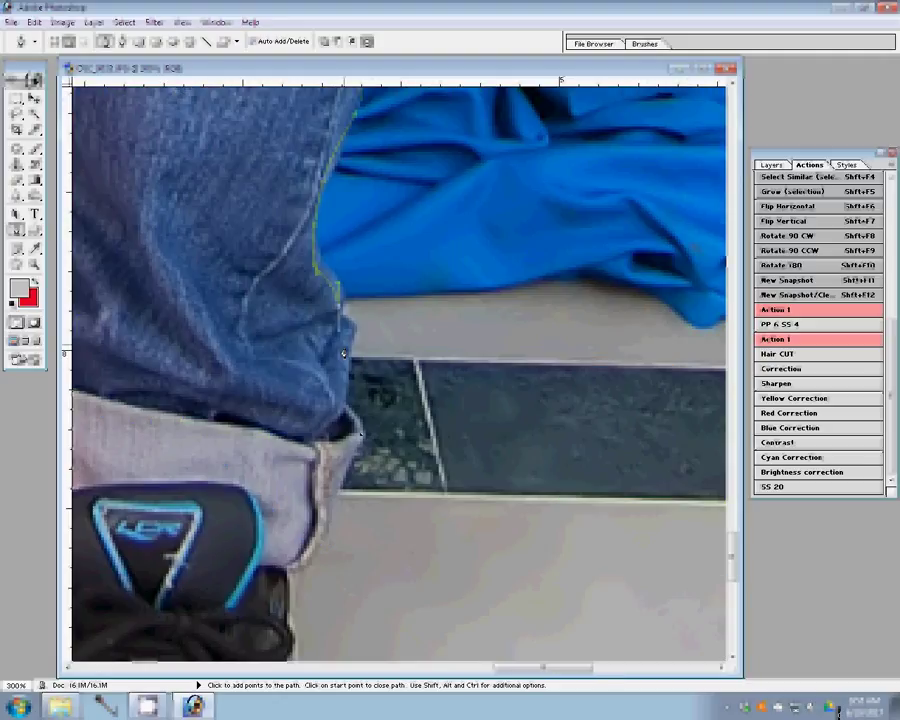
Pan to the legs and add path points along the man's inner jeans edge
left_click_drag(343, 353, 478, 304)
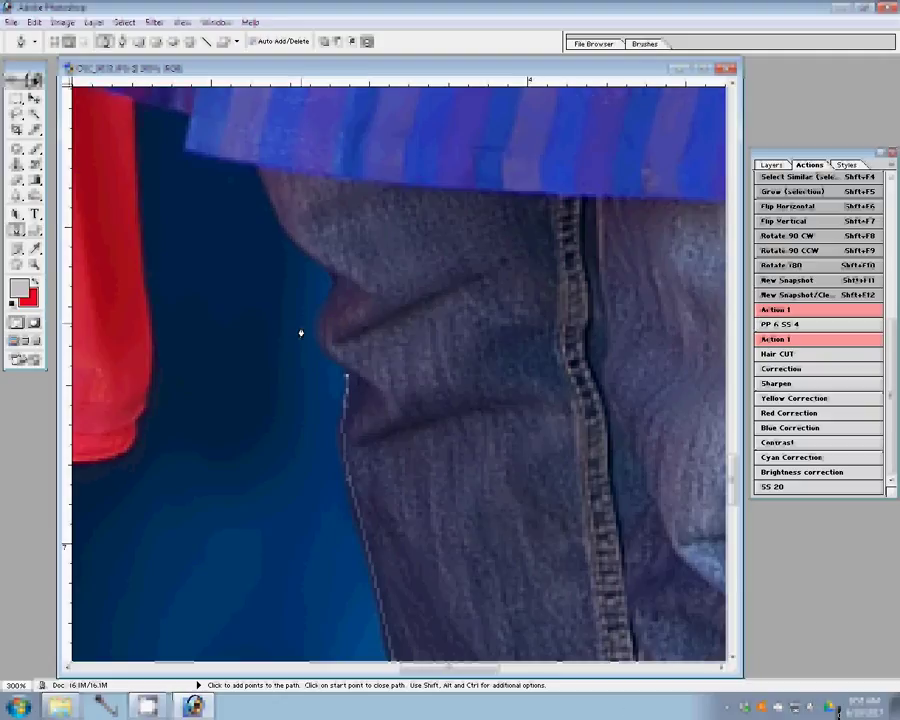
left_click(330, 275)
left_click(347, 328)
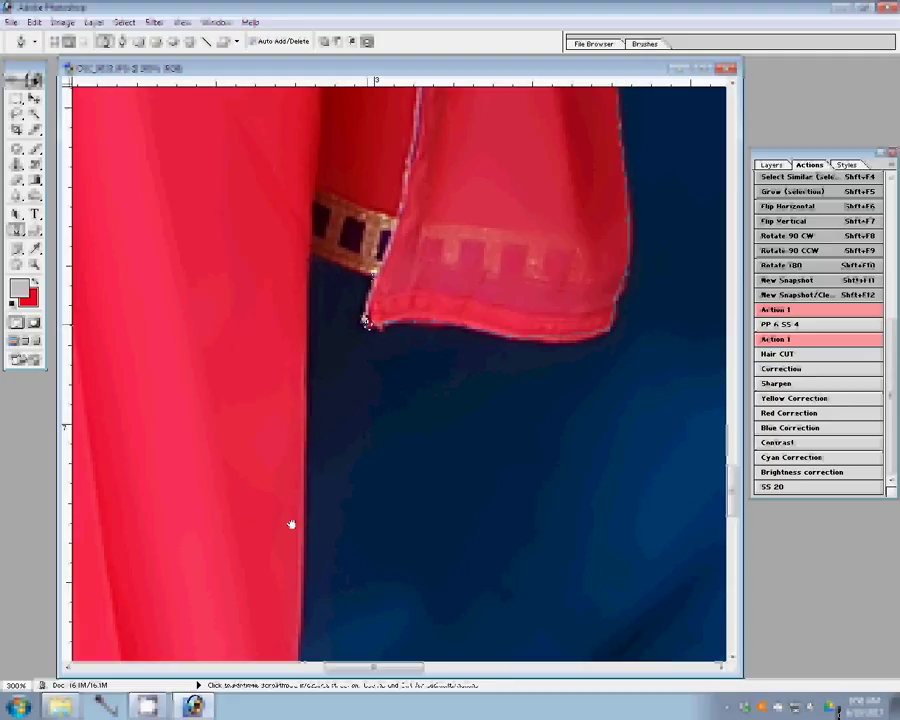
Add path points at the sari's folded hem, its lower border, and the arm by the bangles
left_click(322, 104)
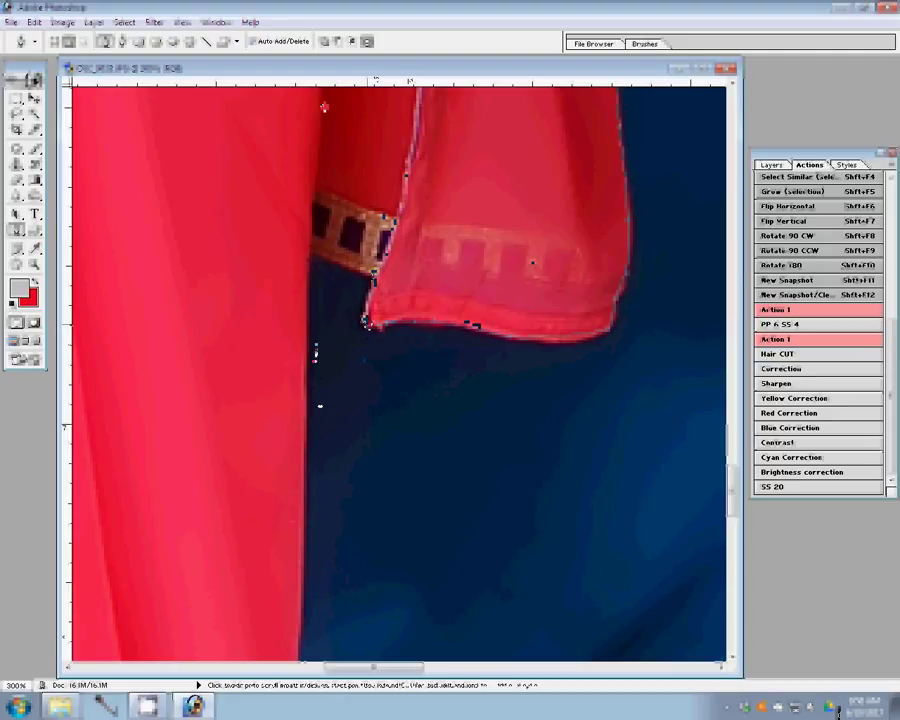
key("space")
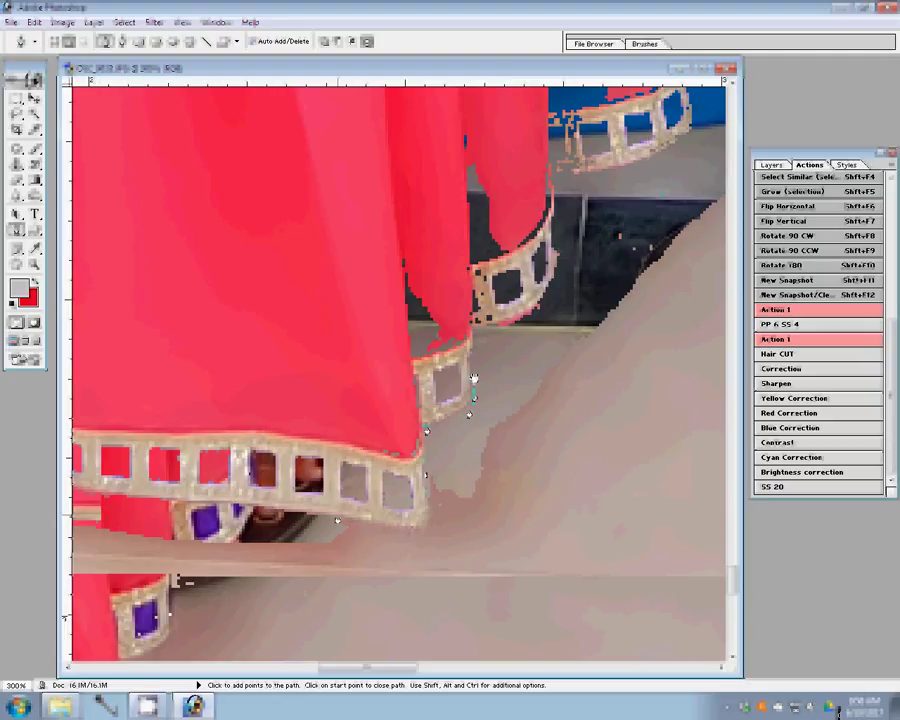
left_click(281, 520)
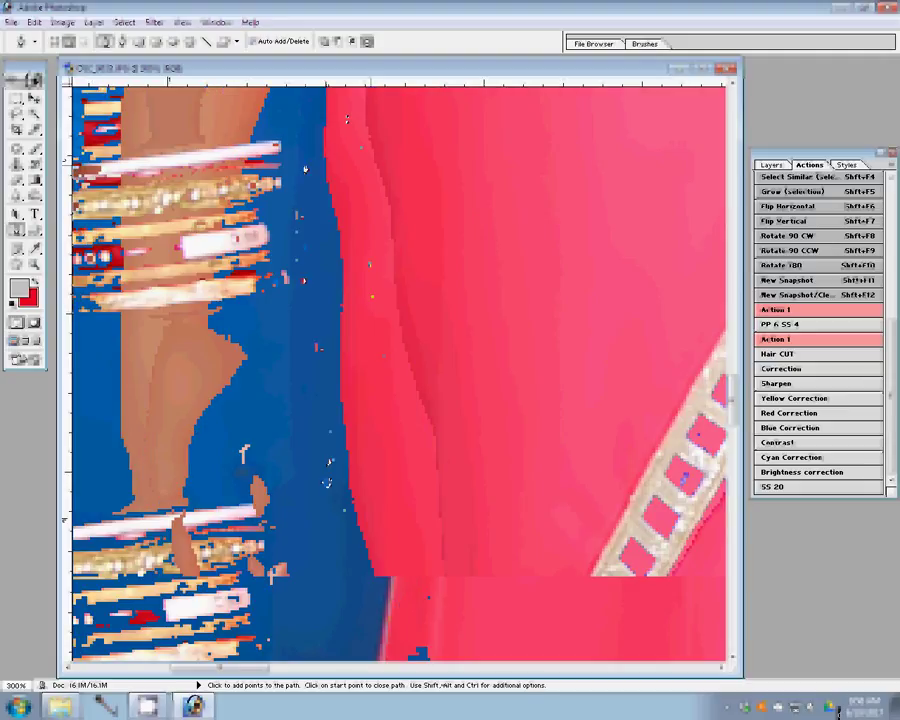
left_click(218, 505)
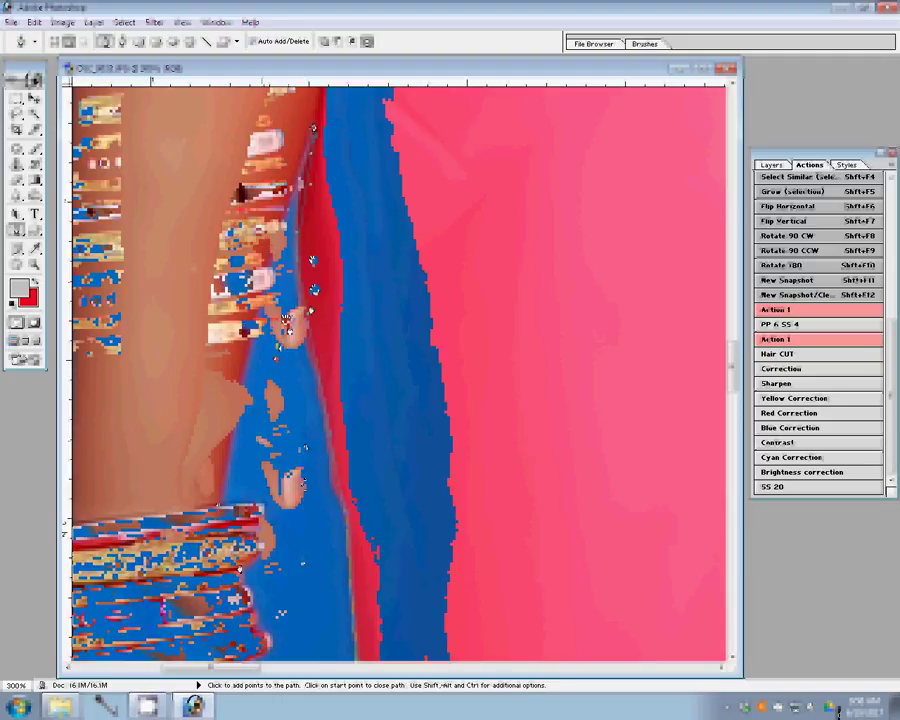
Trace the path down the bride's arm edge to her fingertip and around her hand
left_click(287, 358)
left_click(289, 372)
left_click(297, 395)
left_click(296, 408)
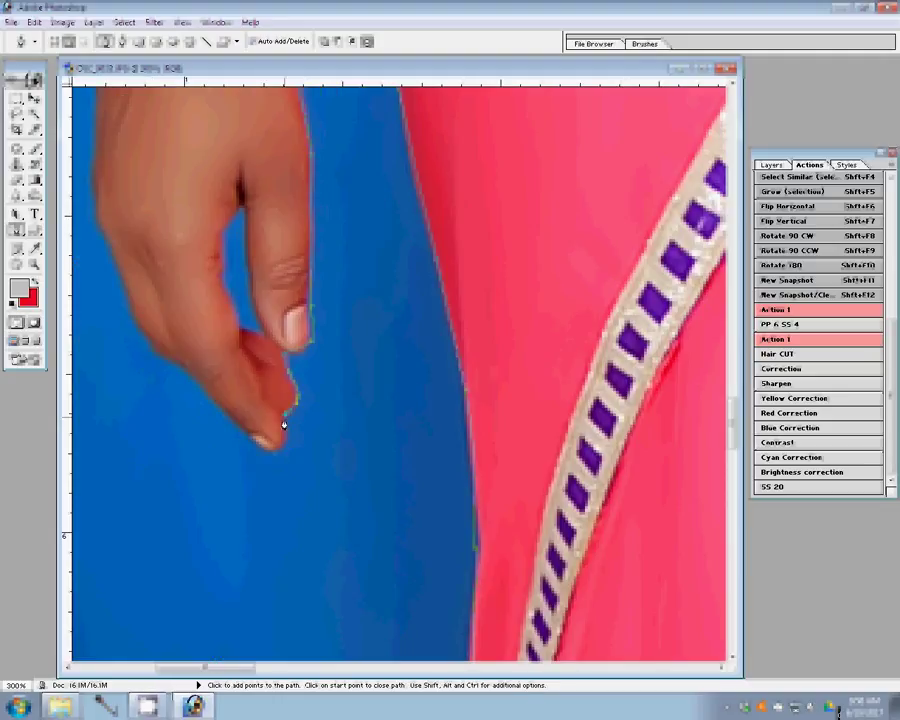
left_click(284, 425)
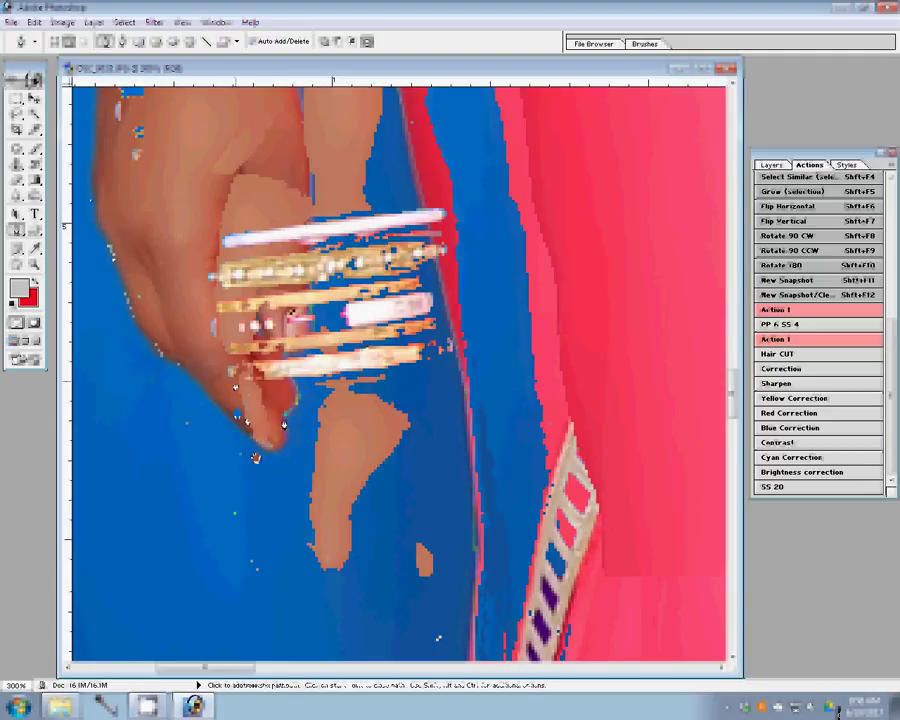
left_click(213, 283)
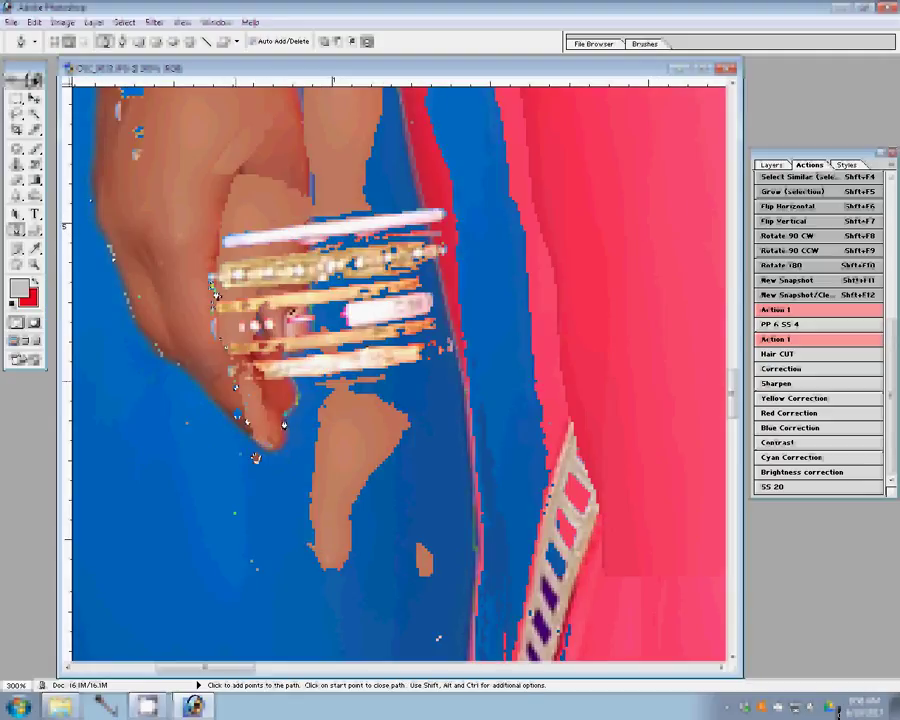
scroll(258, 500, "up", 5)
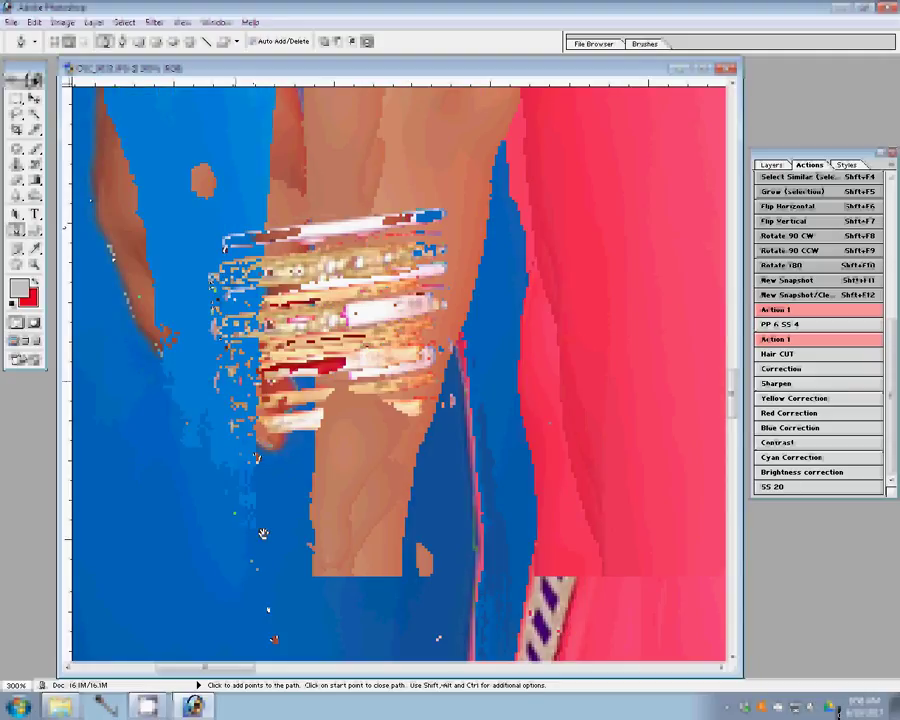
left_click(280, 128)
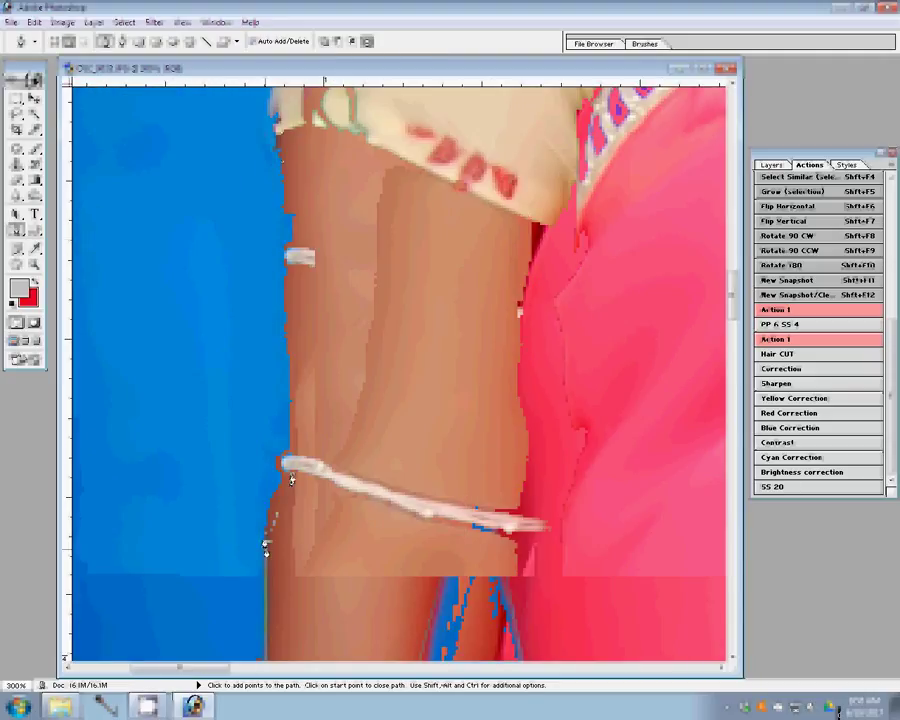
left_click(279, 462)
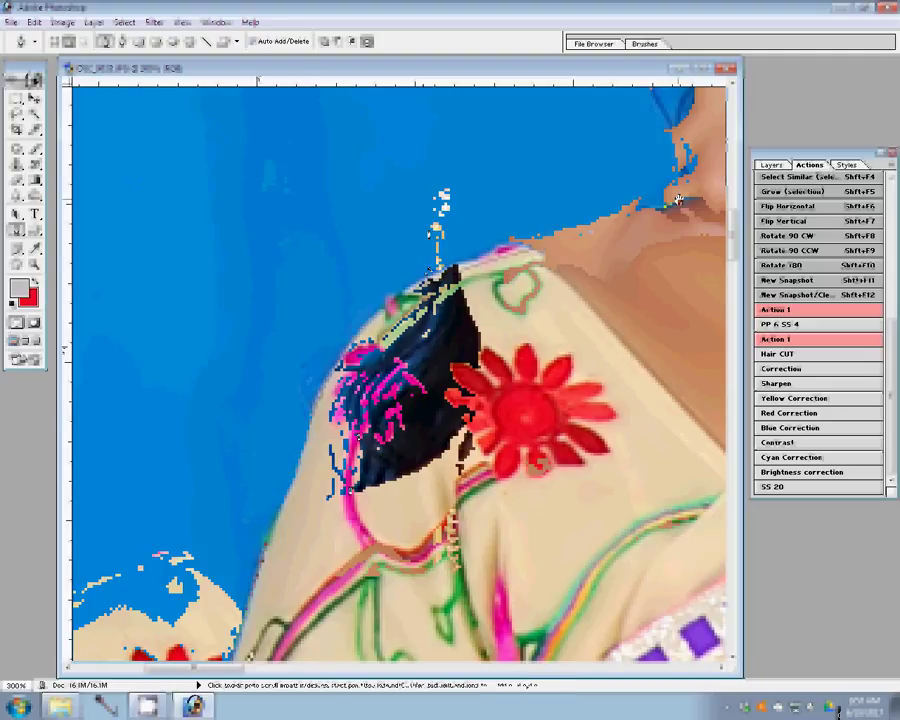
Scroll up and trace the path along the bride's hairline and the right edge of her hair
scroll(273, 264, "up", 5)
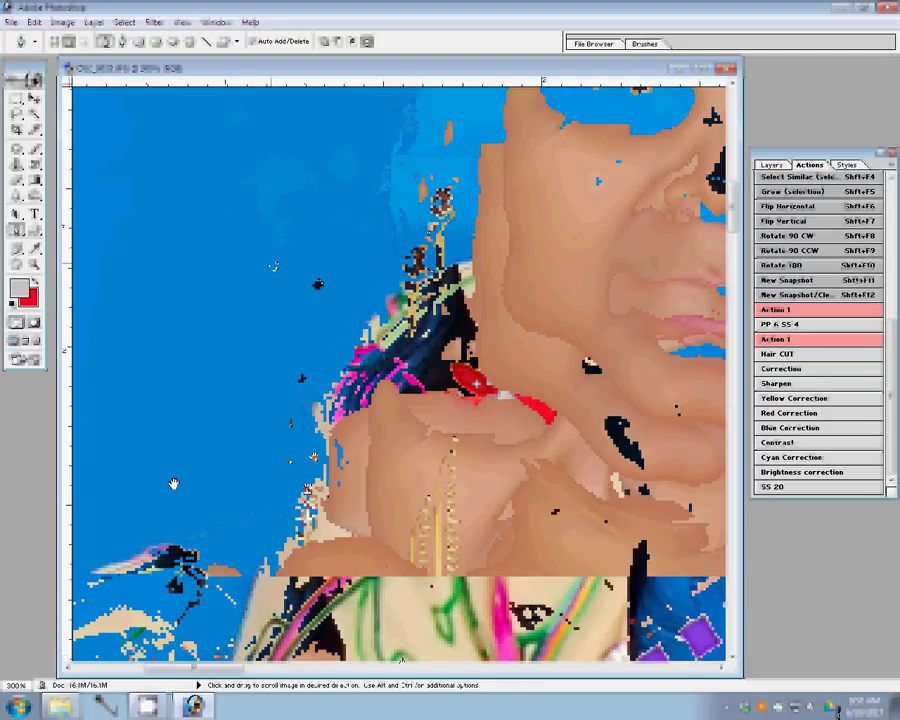
scroll(273, 266, "up", 5)
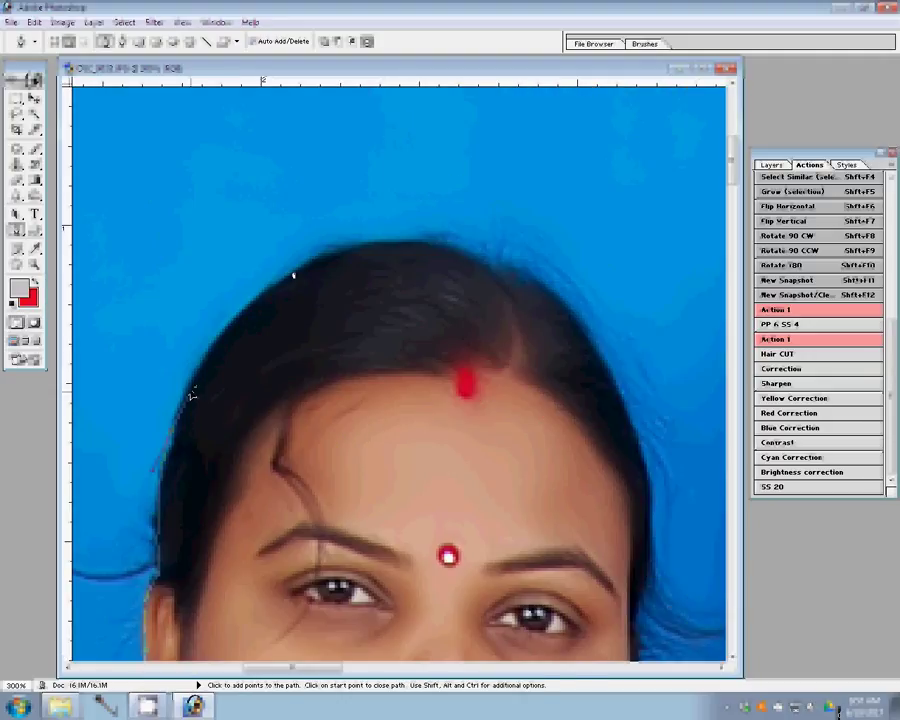
left_click(296, 268)
left_click(628, 436)
left_click(654, 551)
Continue the outline along the edge of the saree shoulder
key("space")
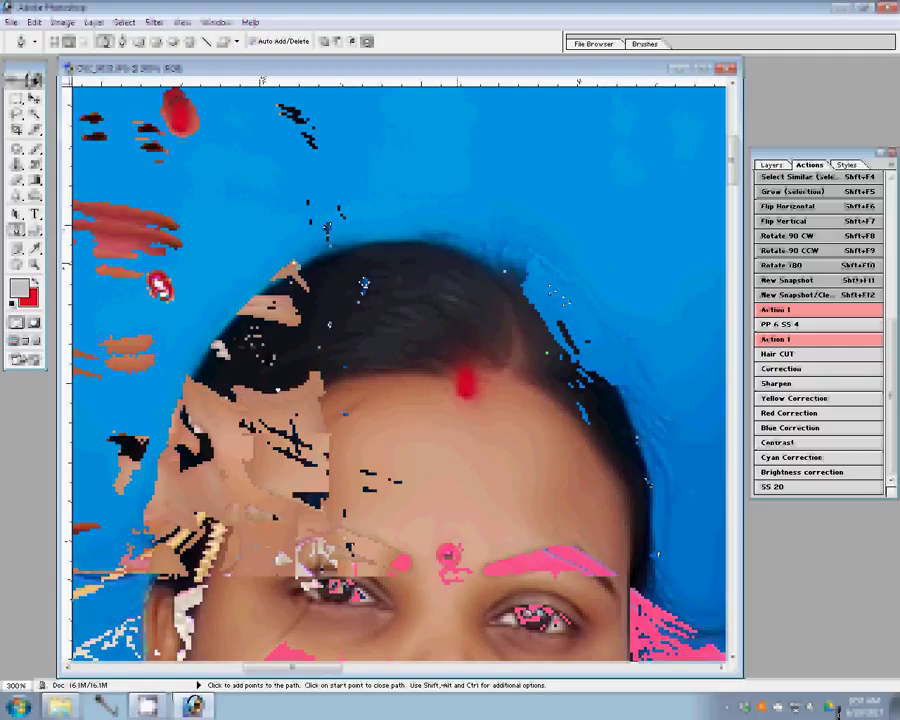
scroll(327, 229, "down", 10)
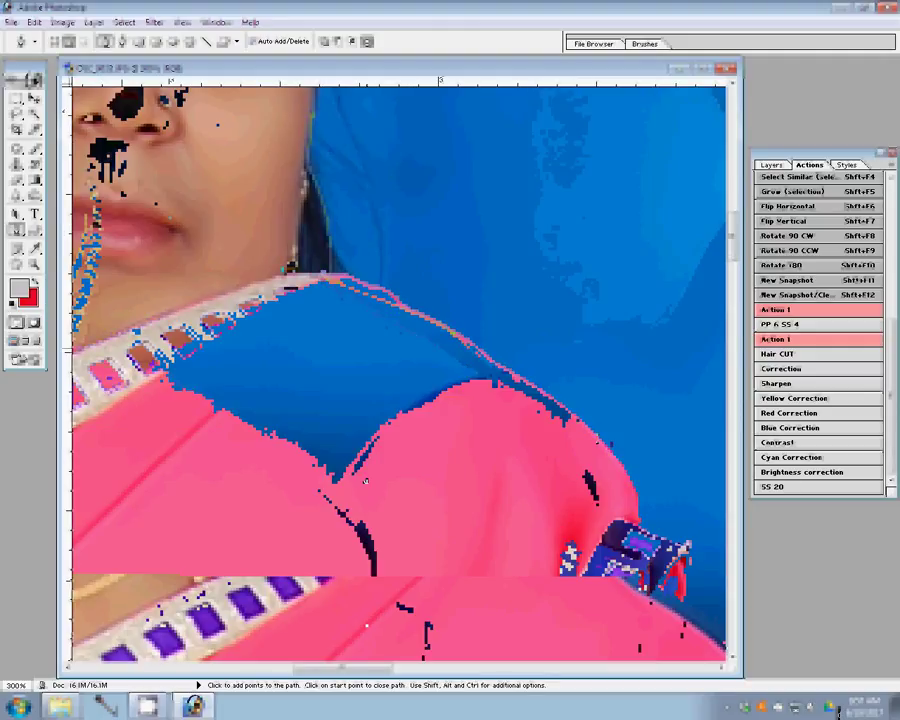
left_click(529, 366)
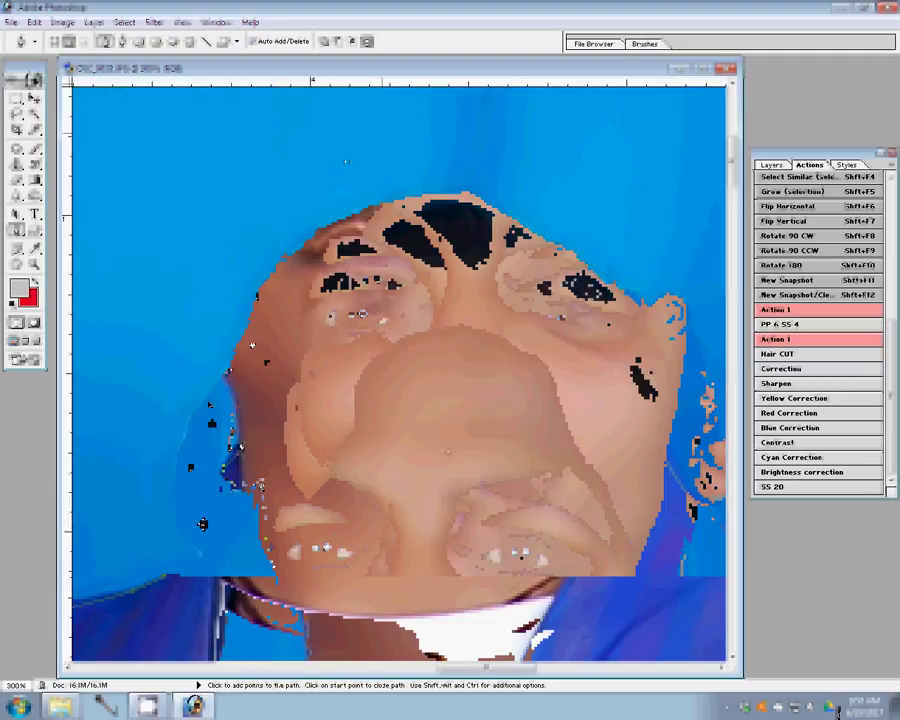
Close the outline path over the top and right side of the groom's hair
left_click(460, 202)
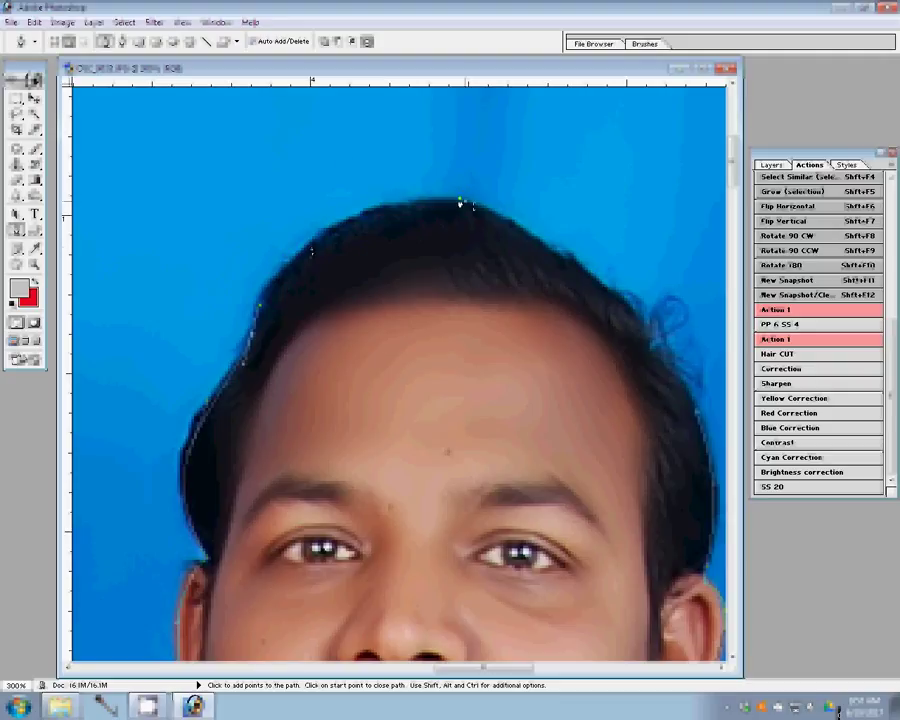
left_click(604, 318)
left_click(656, 338)
left_click(697, 414)
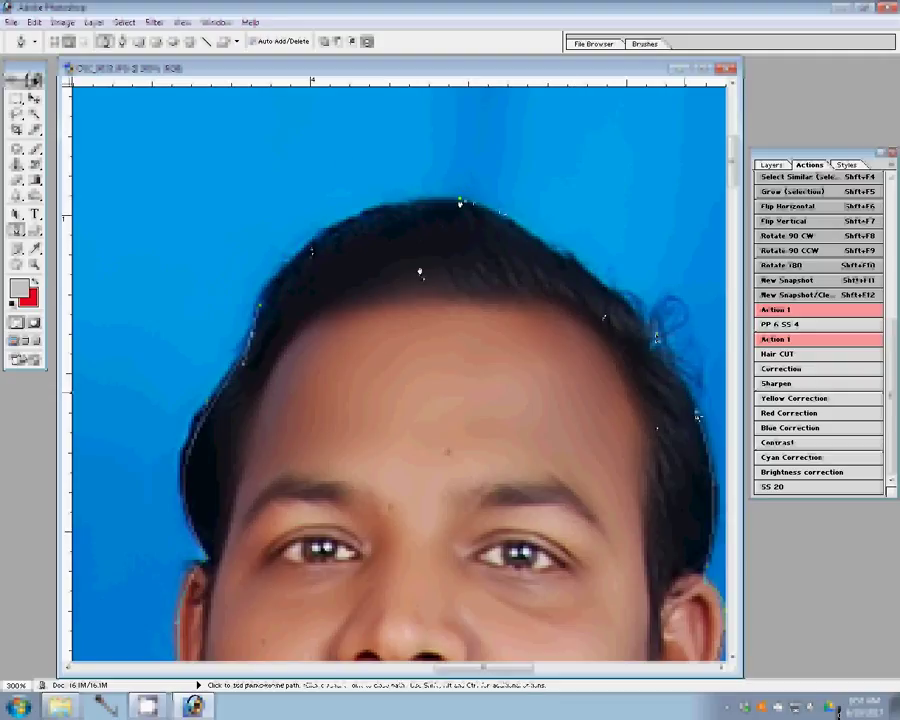
Convert the finished path into a selection via Make Selection
right_click(441, 304)
left_click(490, 359)
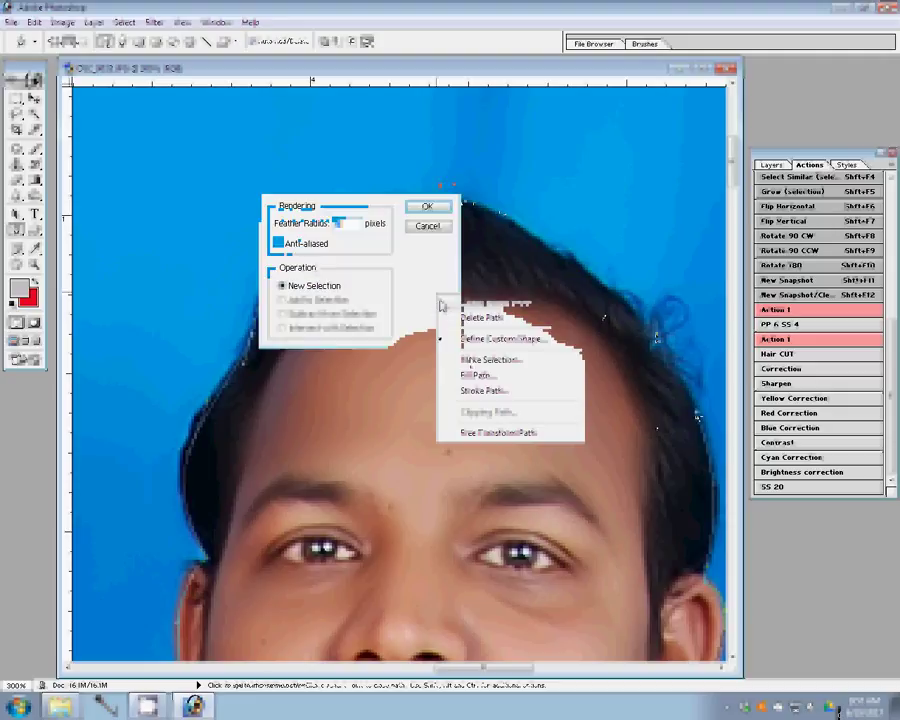
left_click(420, 207)
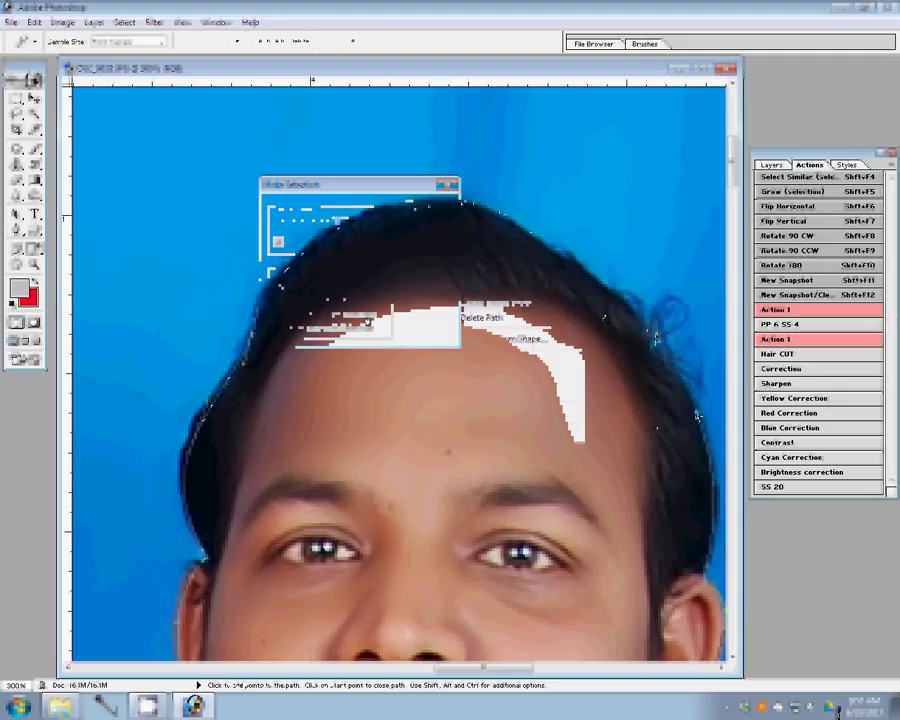
Copy the selected couple onto a new layer with Ctrl+J in the Layers panel
left_click(771, 165)
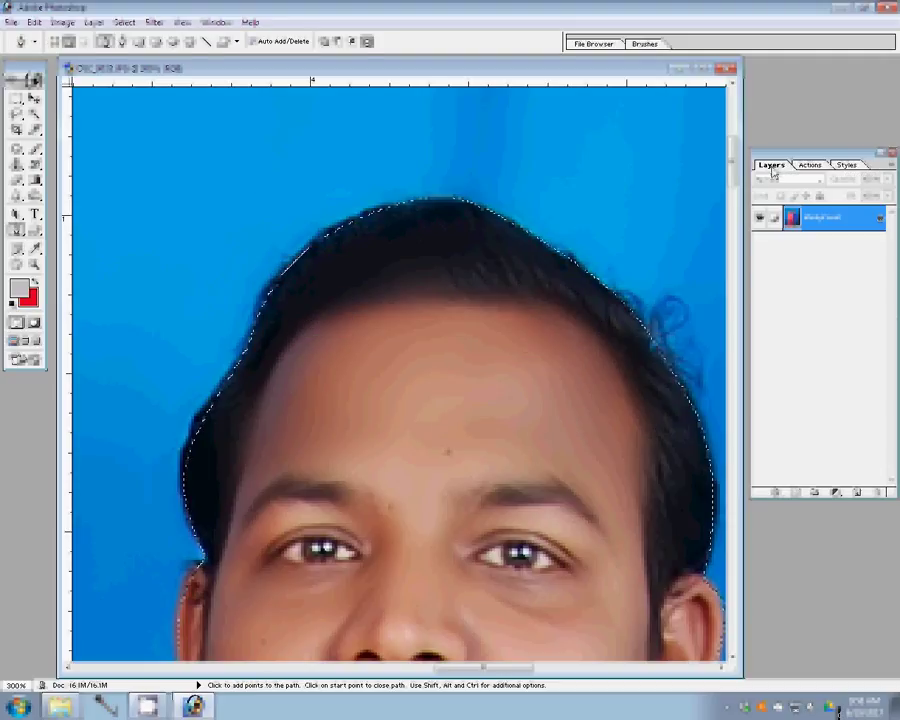
key("ctrl+j")
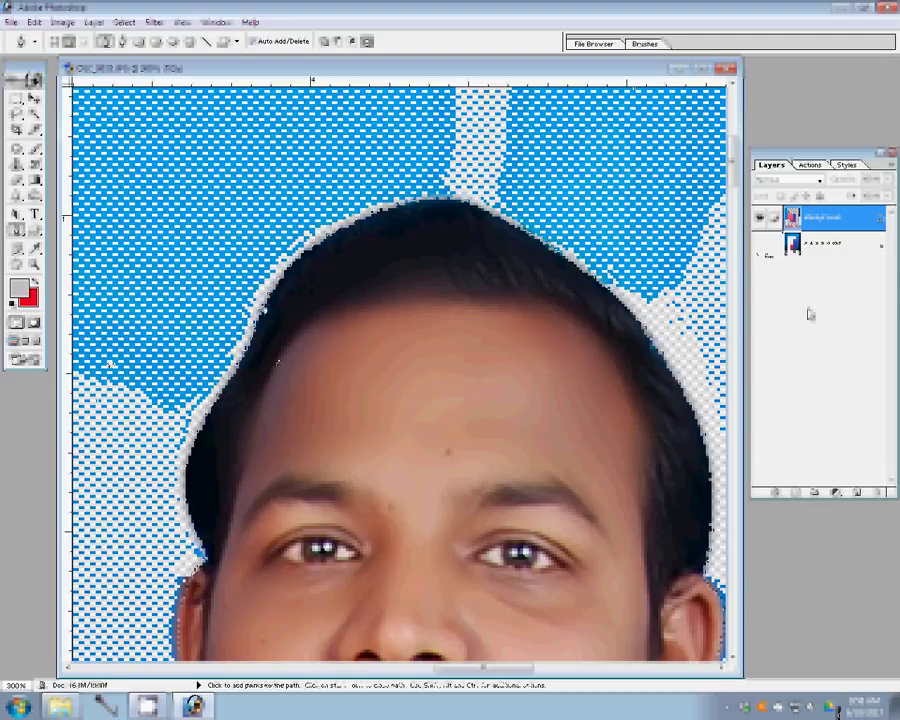
key("shift+p")
Clone Stamp over the rough left hairline edge to smooth it
key("s")
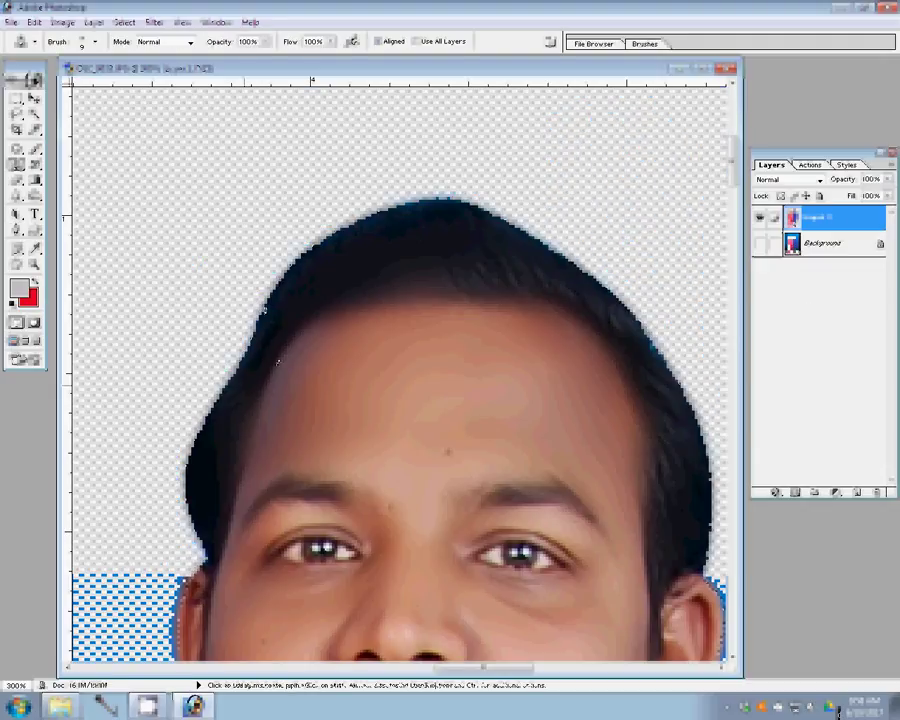
left_click(278, 318, "alt")
left_click_drag(252, 316, 262, 334)
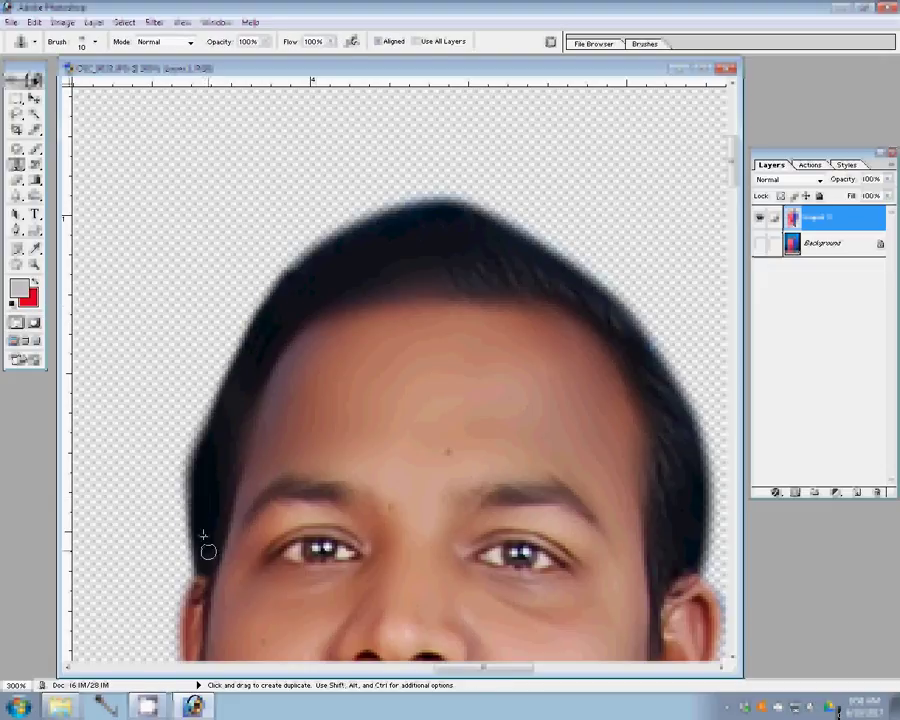
Fit the image on screen, then zoom in on the bride's hand
key("z")
right_click(362, 405)
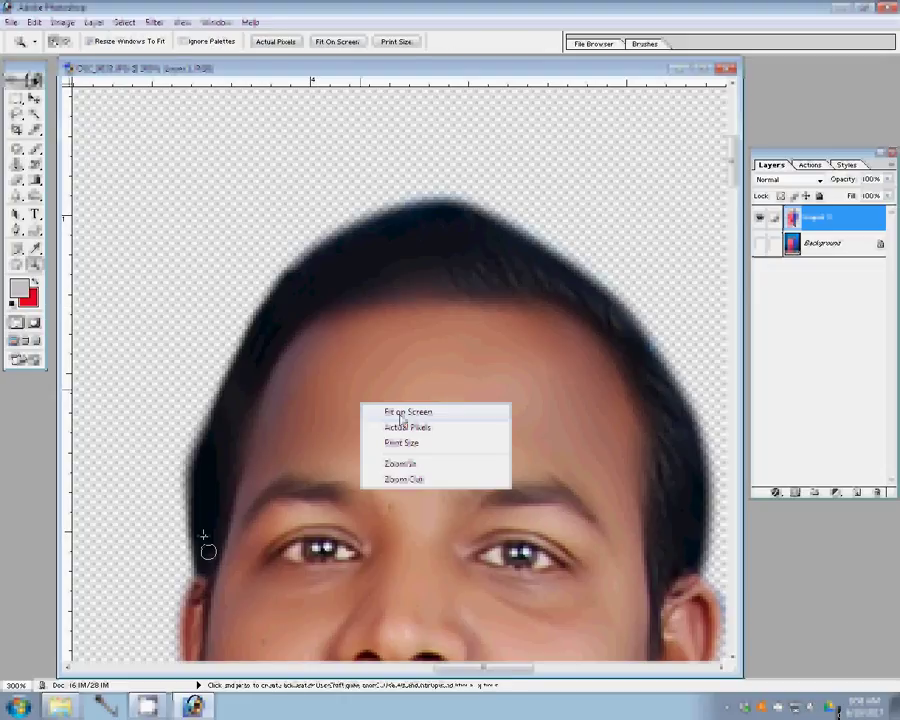
left_click(400, 413)
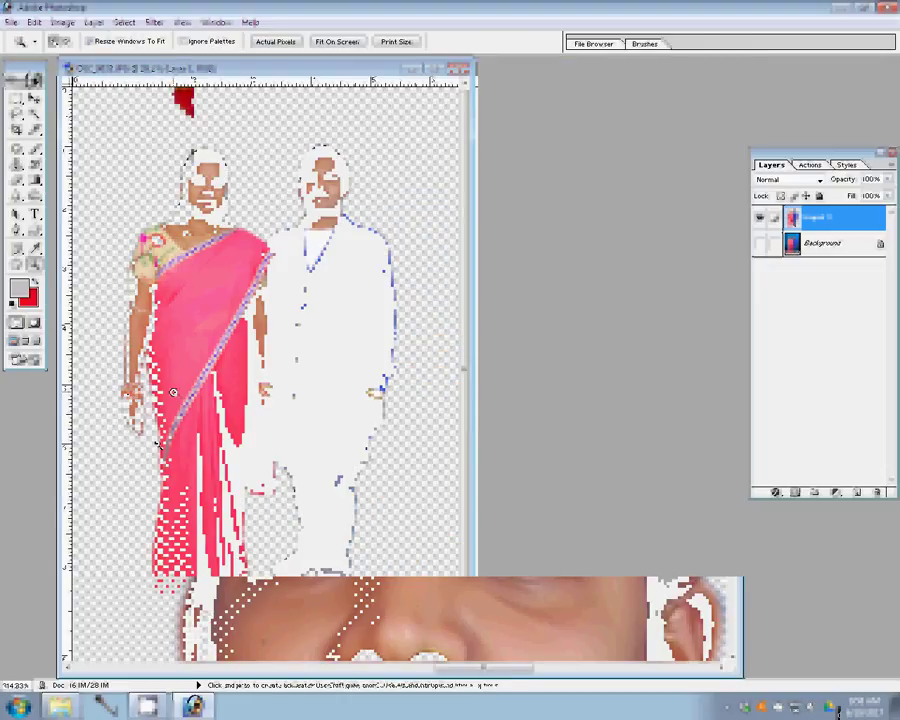
left_click_drag(120, 378, 172, 452)
Magic-wand select the blue gap between thumb and finger, delete it, and refit the view
key("w")
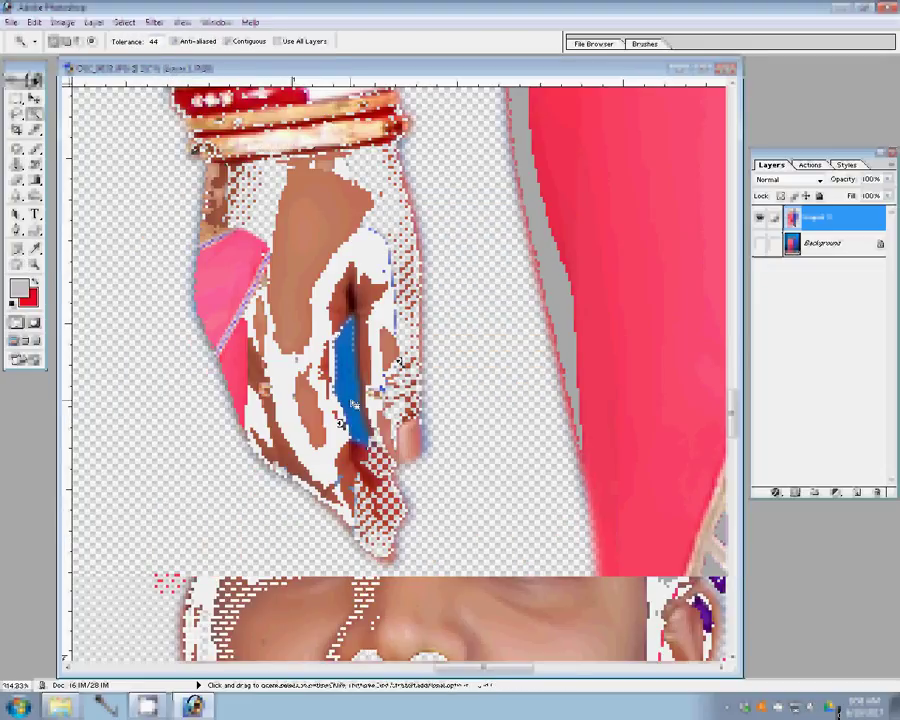
left_click(352, 405)
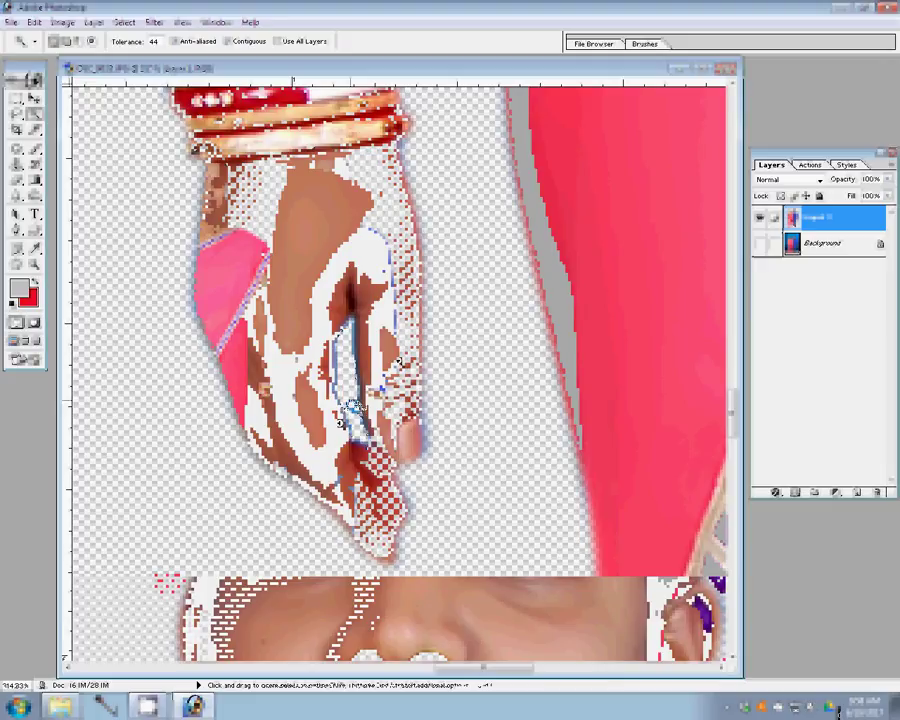
key("z")
key("Delete")
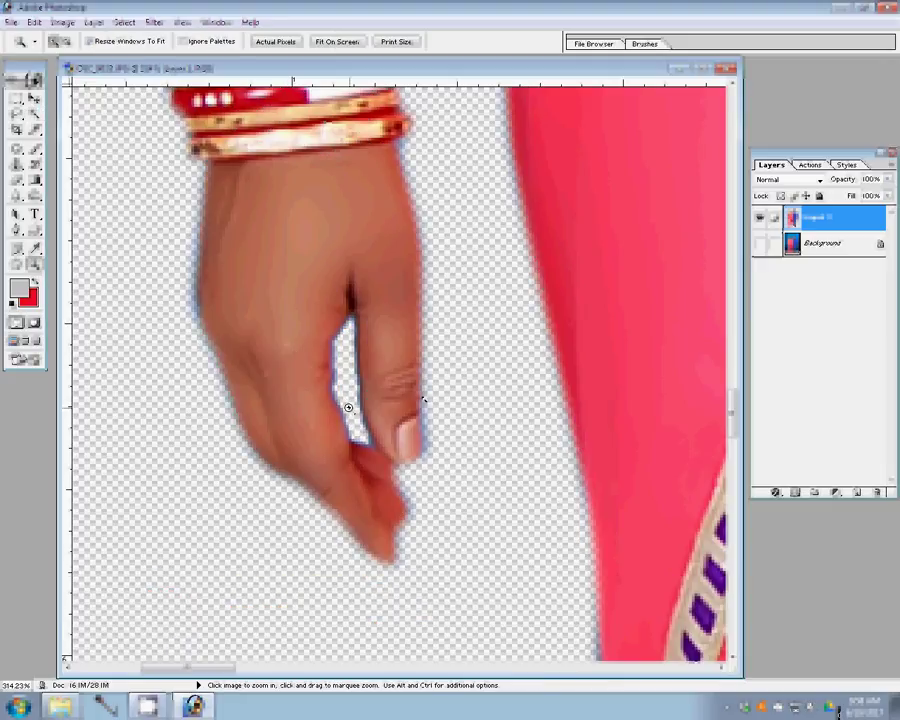
left_click(336, 44)
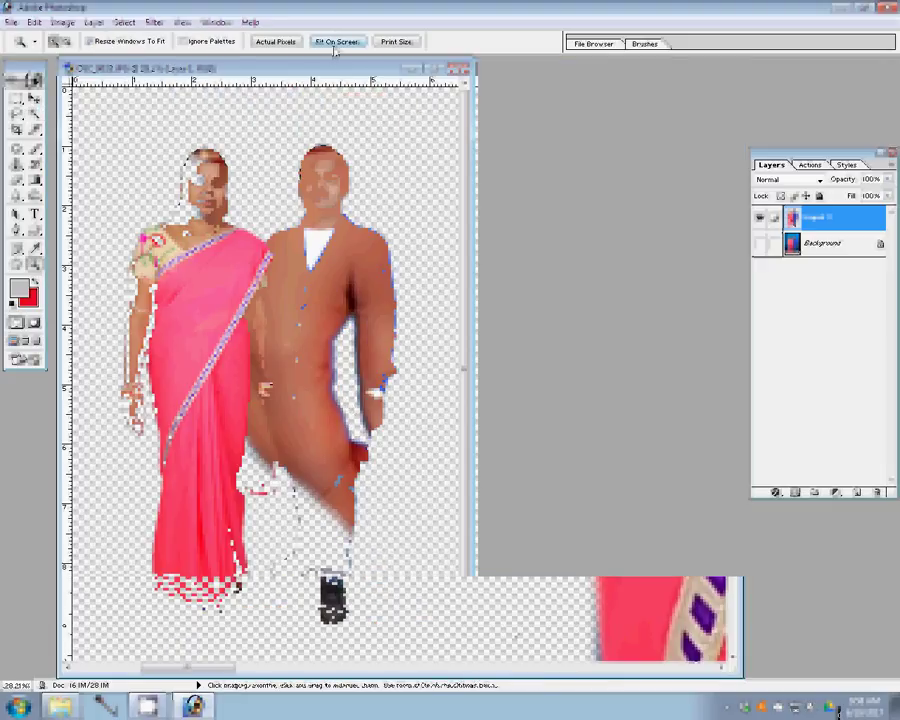
left_click(420, 475)
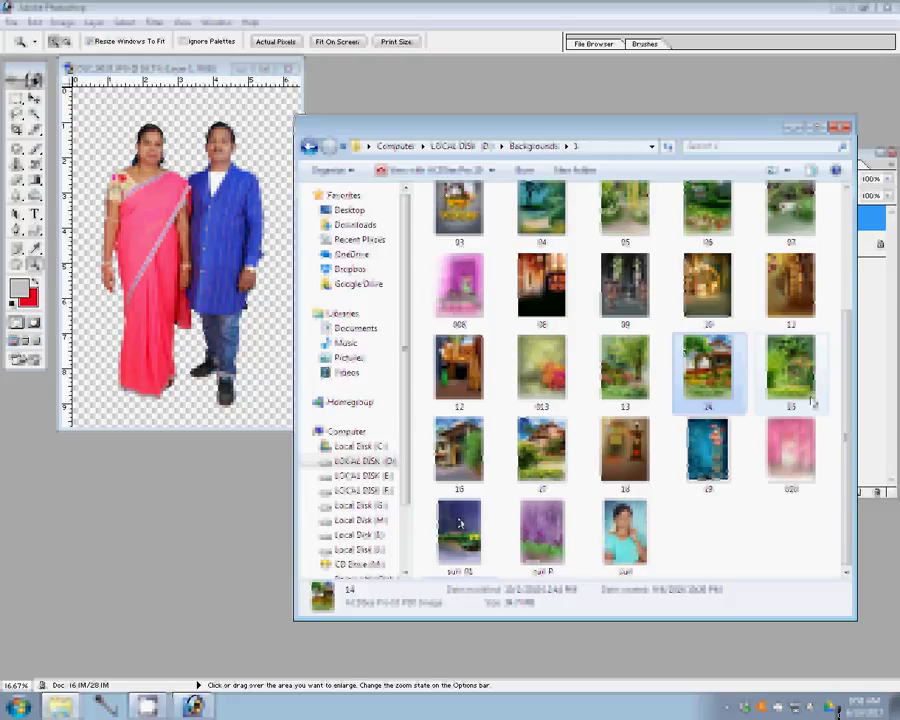
Drag the teal backdrop PSD from Explorer into Photoshop and accept normal blending mode
scroll(485, 280, "up", 3)
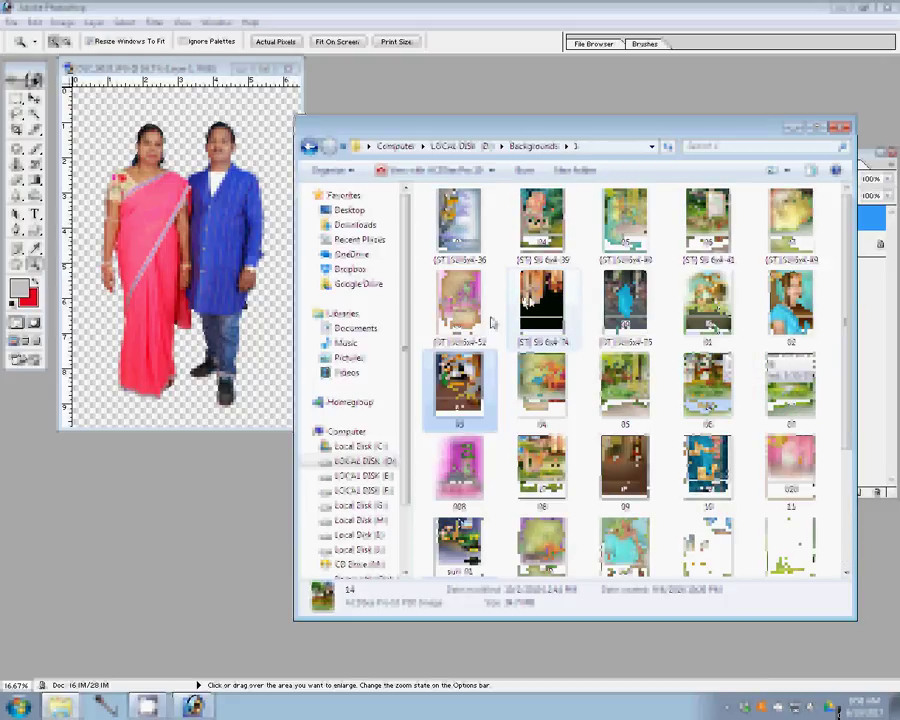
mouse_move(625, 220)
left_mouse_down()
mouse_move(377, 289)
mouse_move(546, 390)
left_mouse_up()
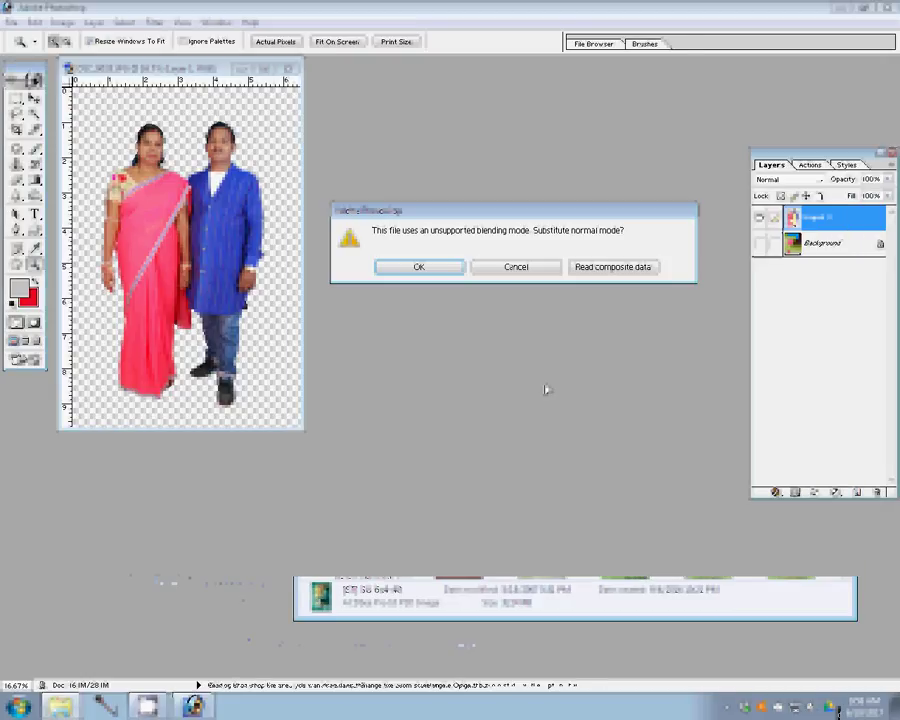
left_click(454, 270)
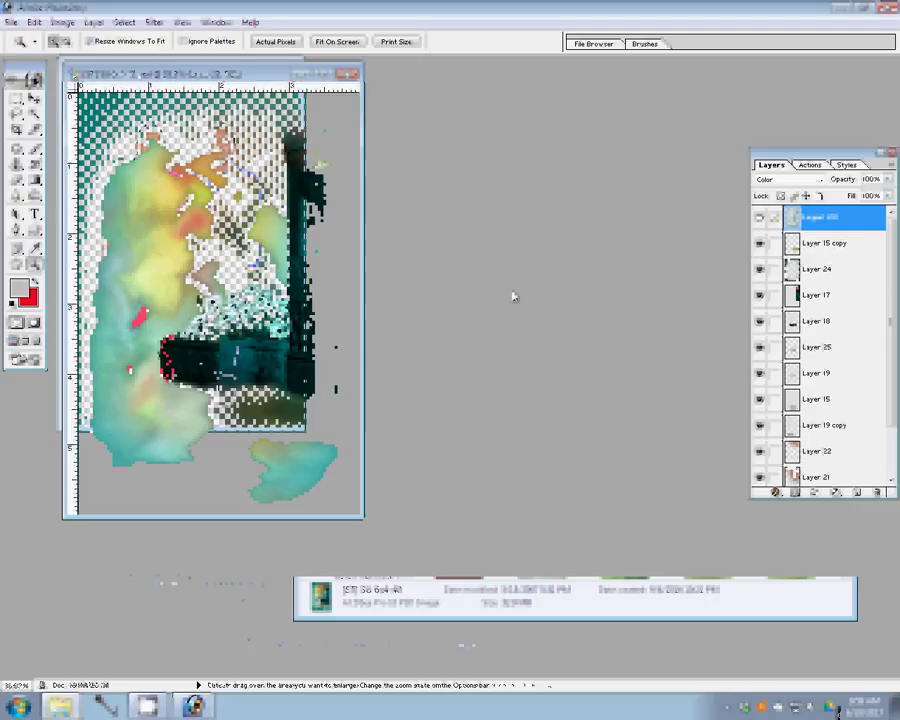
Set the backdrop image size to 6 × 8 inches with Constrain Proportions turned off
key("ctrl+alt+i")
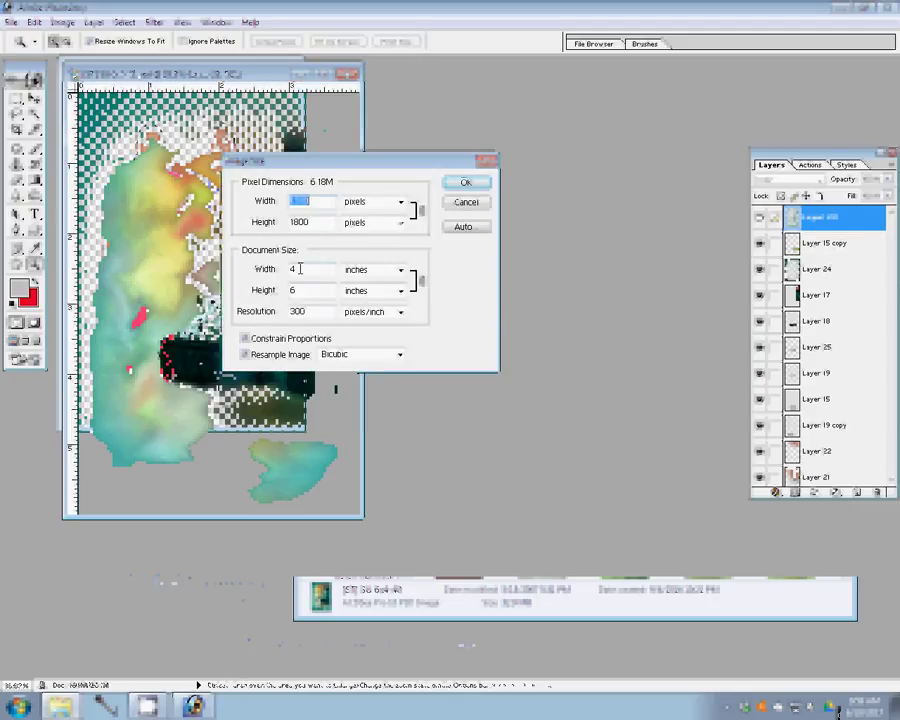
double_click(296, 269)
type("6")
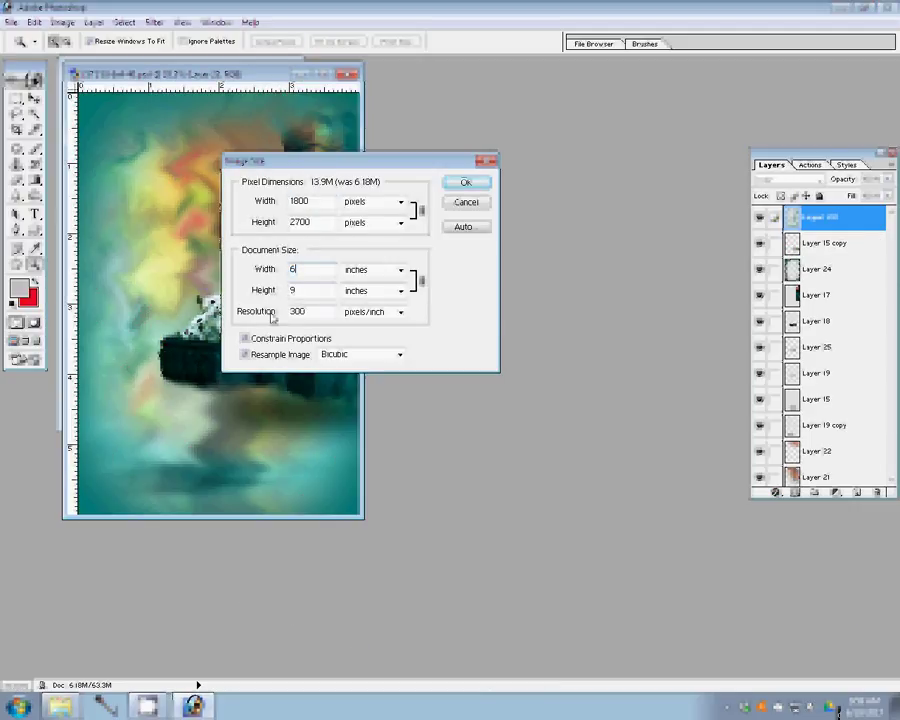
left_click(244, 338)
double_click(300, 290)
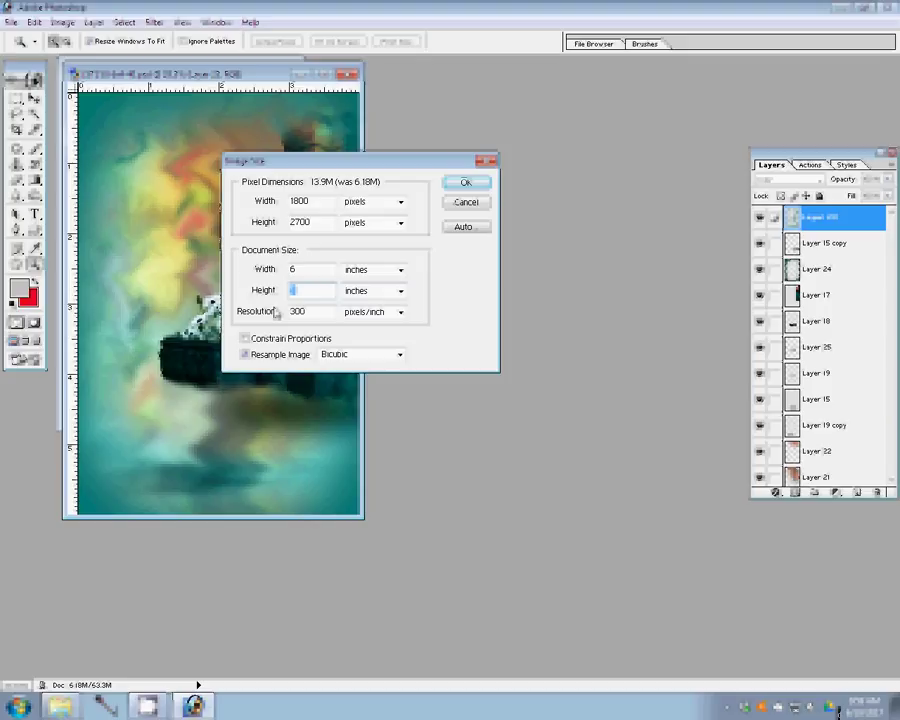
type("8")
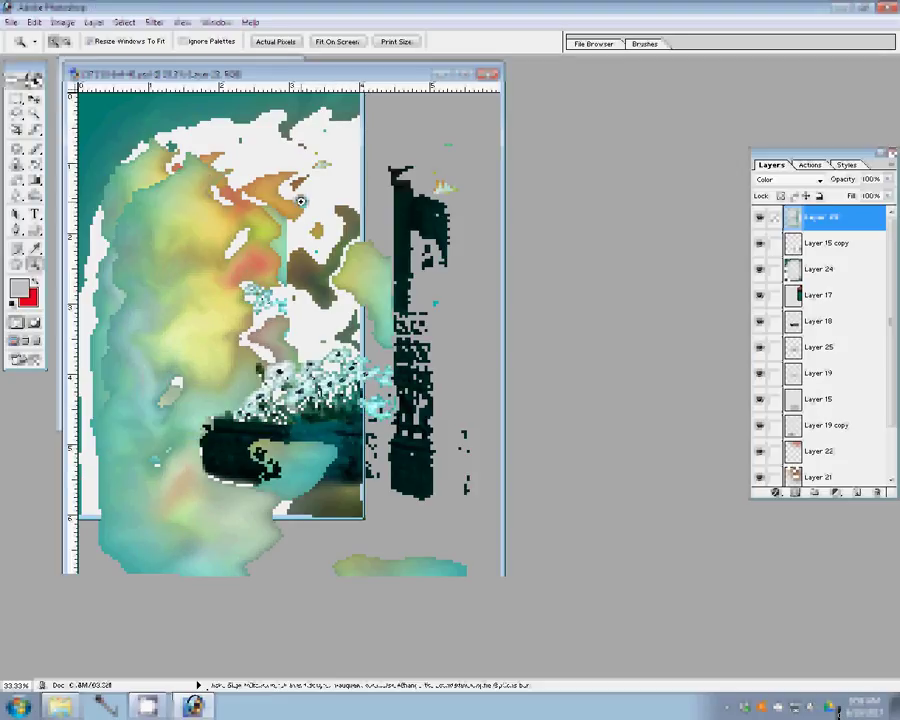
Fit the backdrop on screen and bring the couple's document to the front
right_click(321, 212)
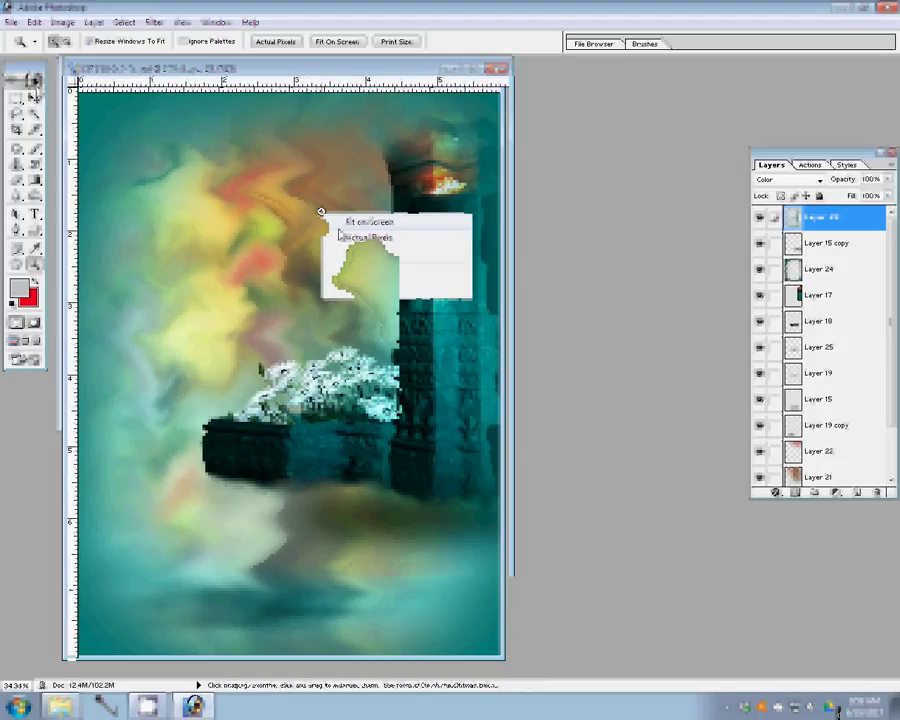
left_click(442, 115)
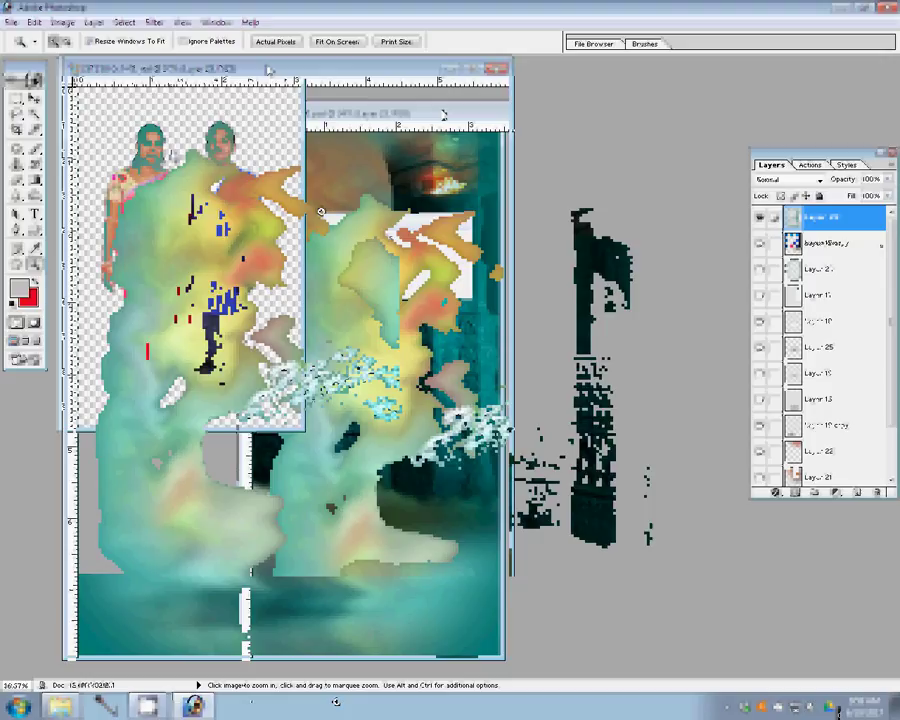
left_click(267, 70)
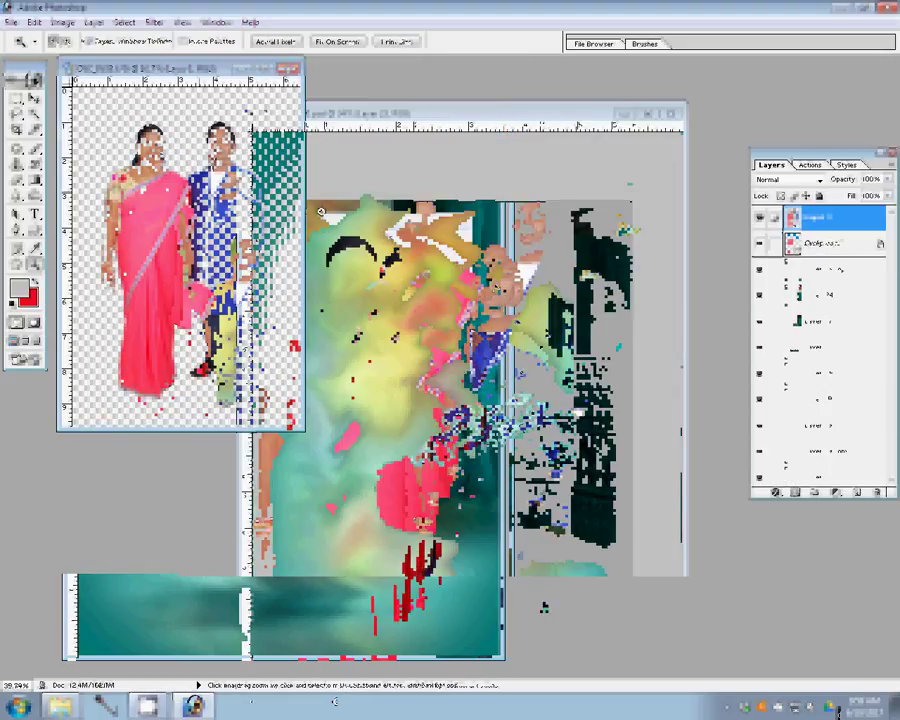
Scale the couple layer to about 91% and centre it on the backdrop
key("ctrl+t")
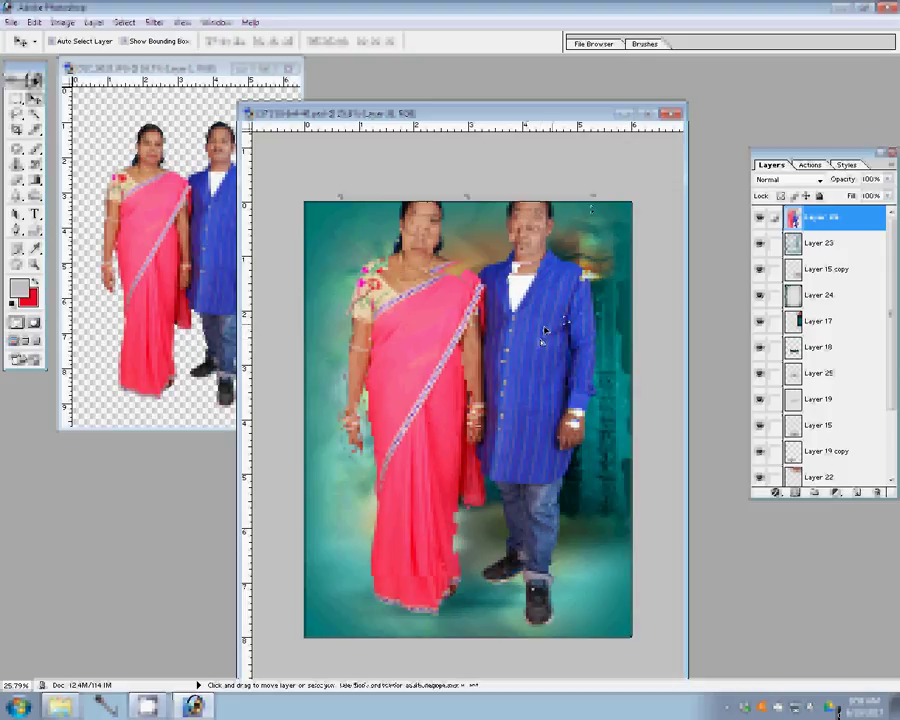
mouse_move(594, 198)
left_mouse_down()
mouse_move(588, 210)
mouse_move(603, 217)
left_mouse_up()
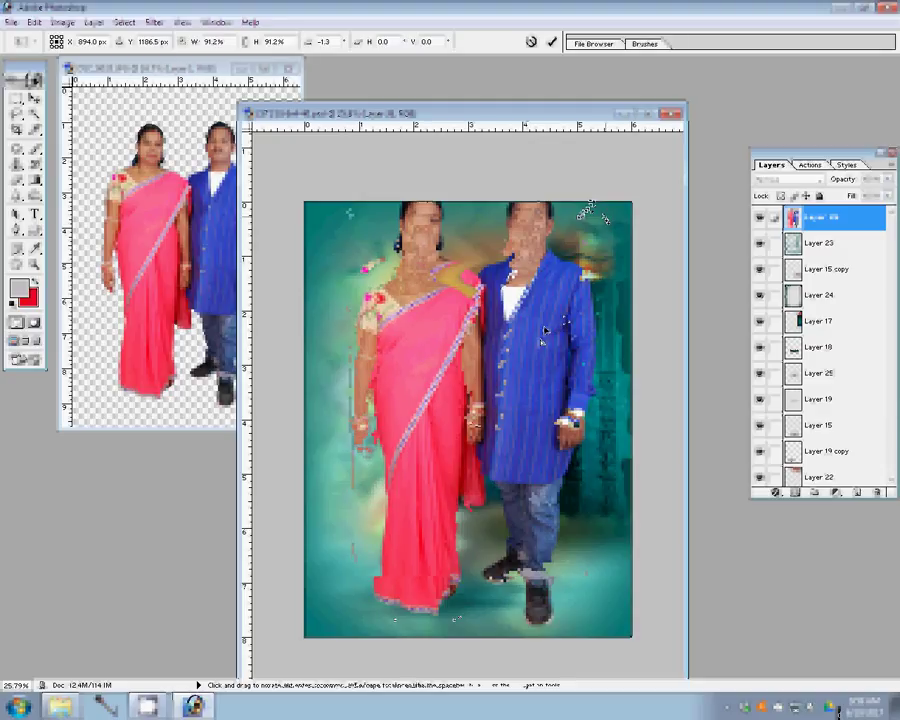
key("Return")
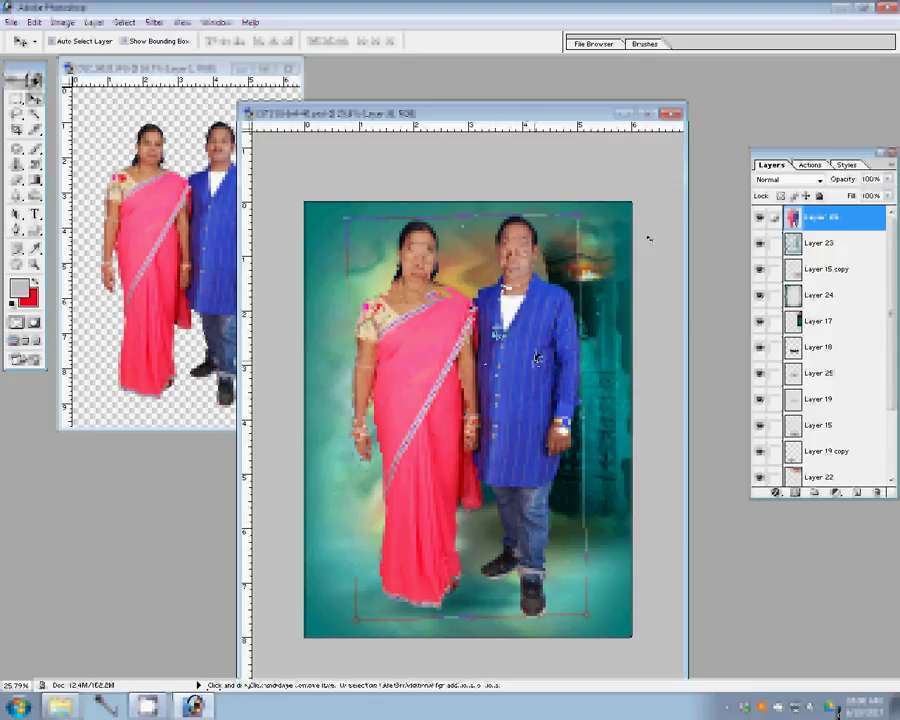
left_click_drag(537, 357, 535, 353)
Flatten the image, save it as JPEG '6-6x6=1' in folder 19, then close both documents
left_click(108, 26)
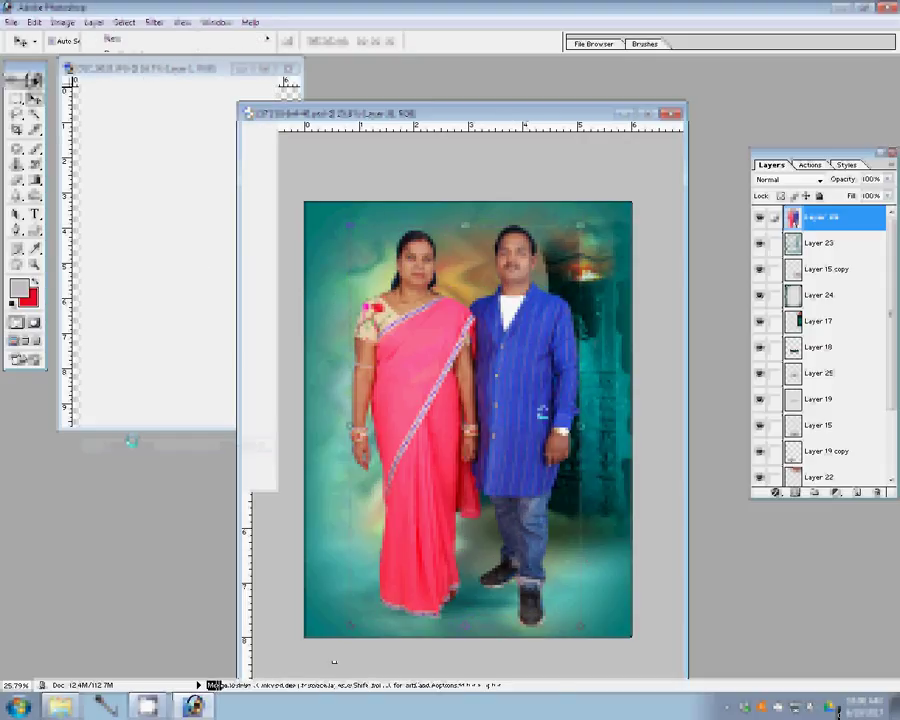
left_click(287, 88)
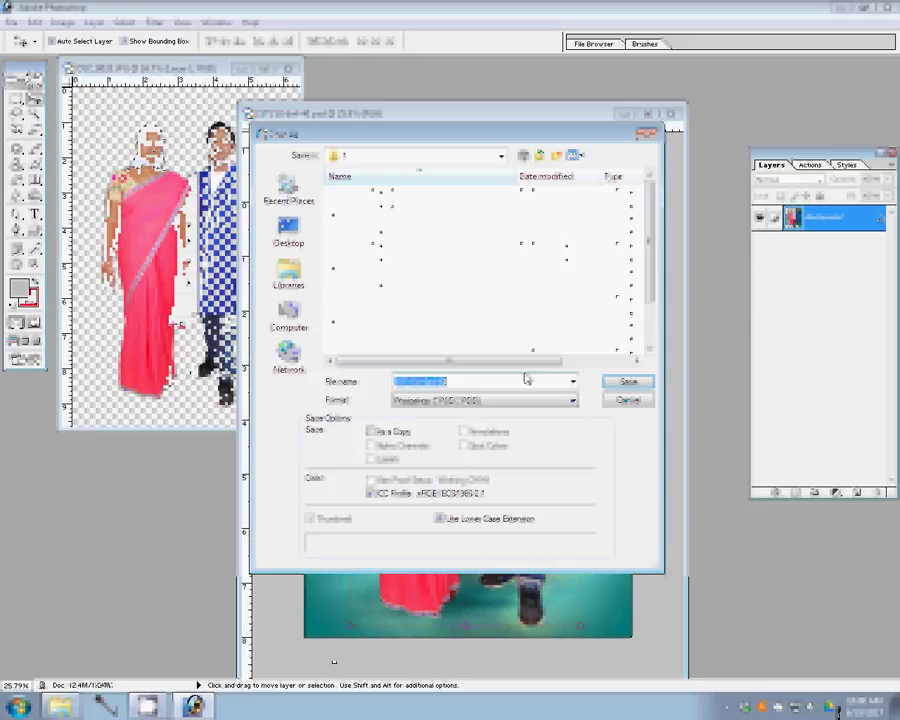
left_click(288, 315)
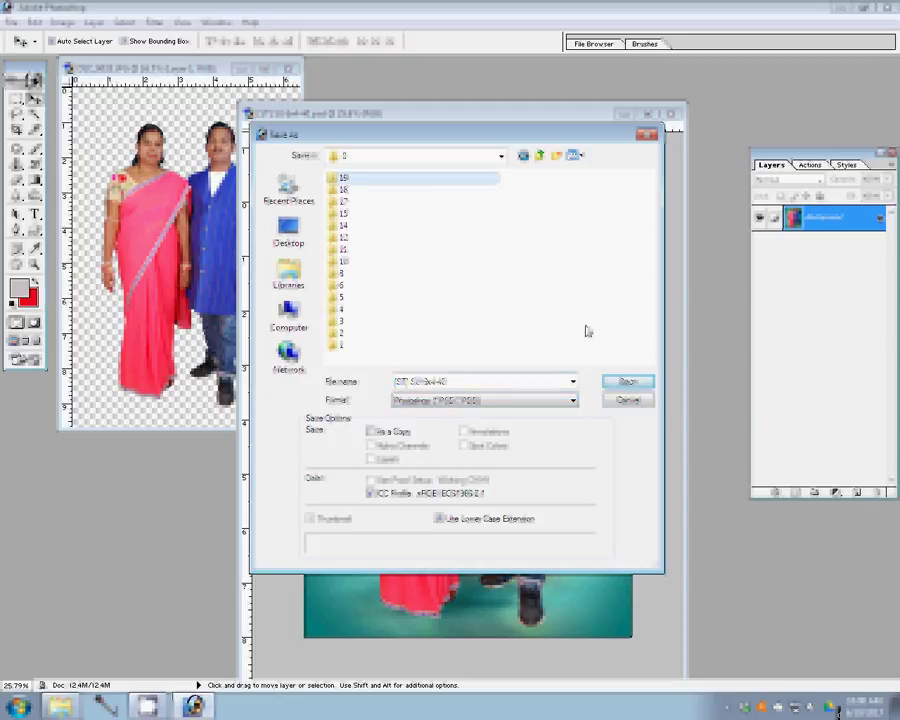
key("Return")
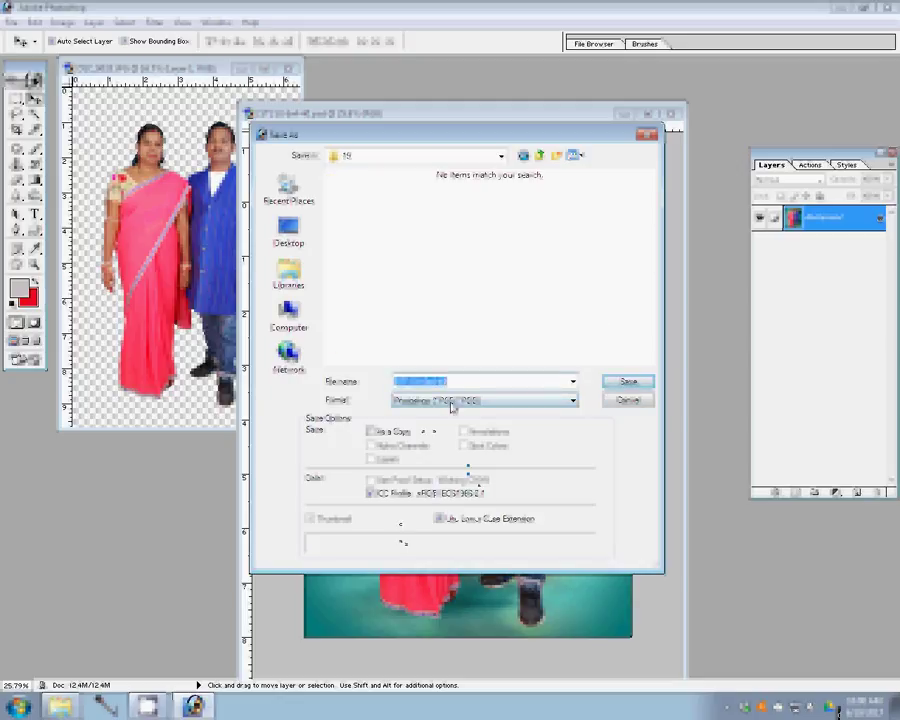
type("6")
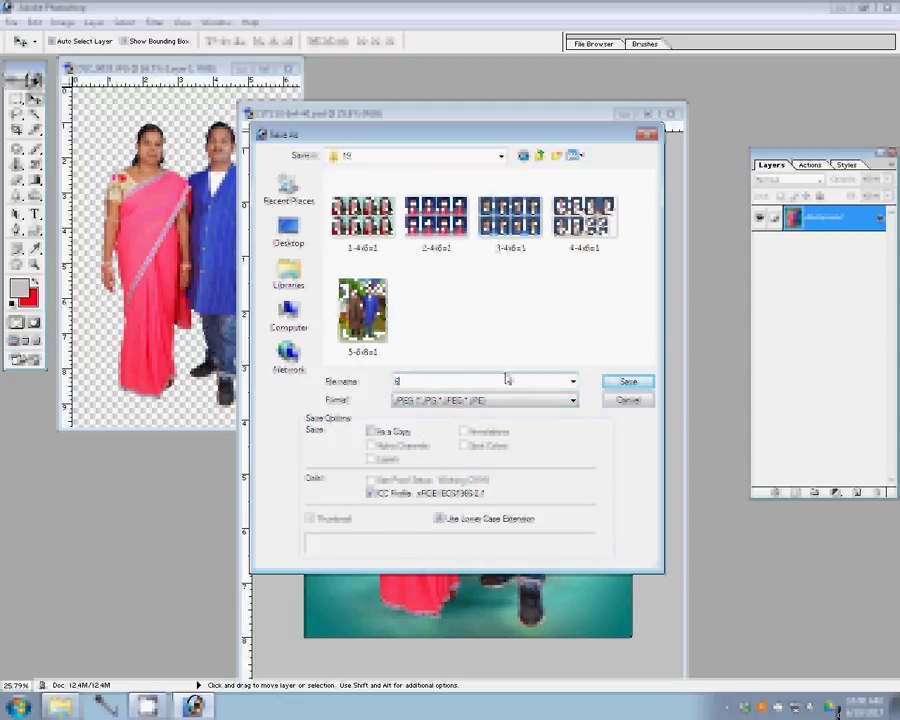
type("-6x6")
type("=1")
key("Return")
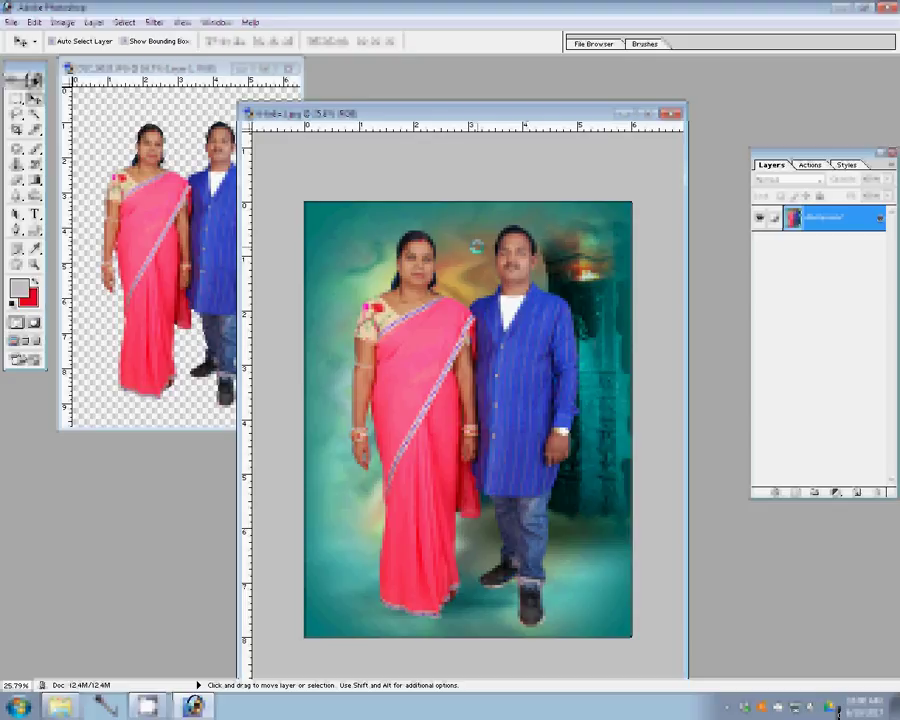
left_click(676, 114)
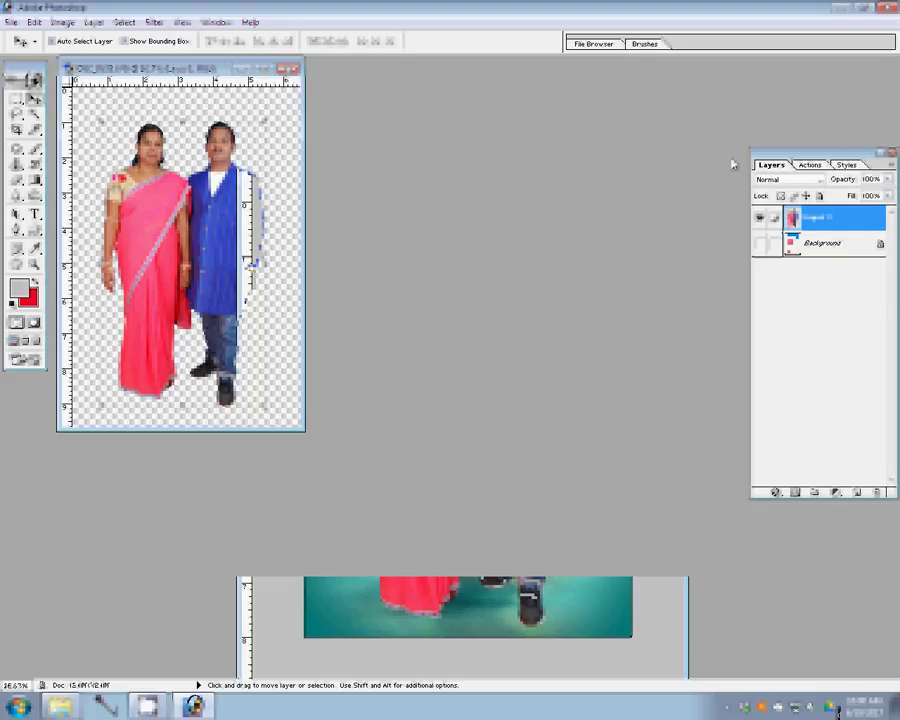
left_click(294, 69)
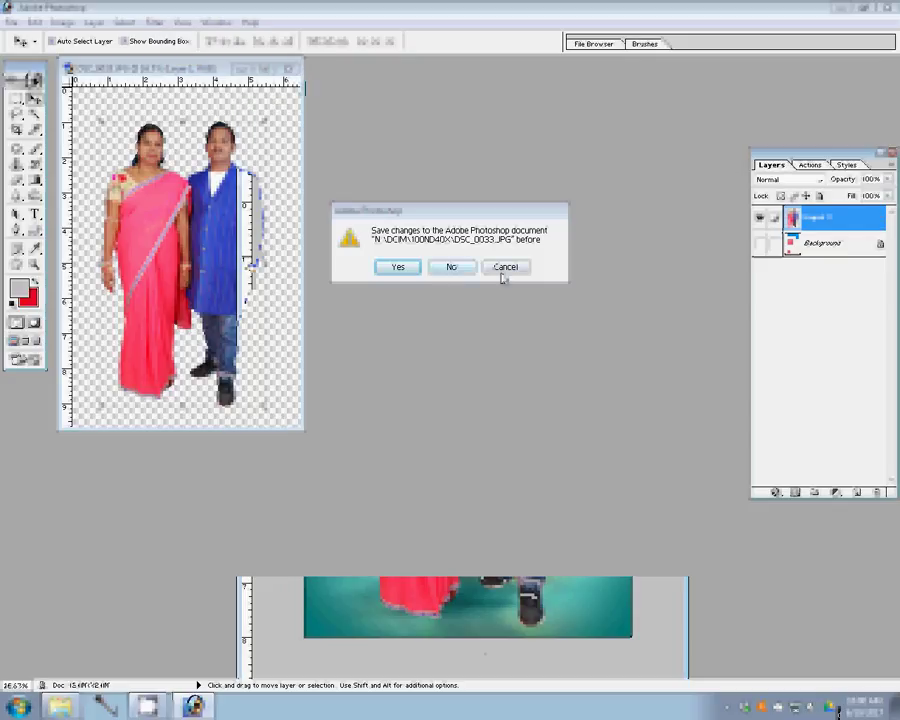